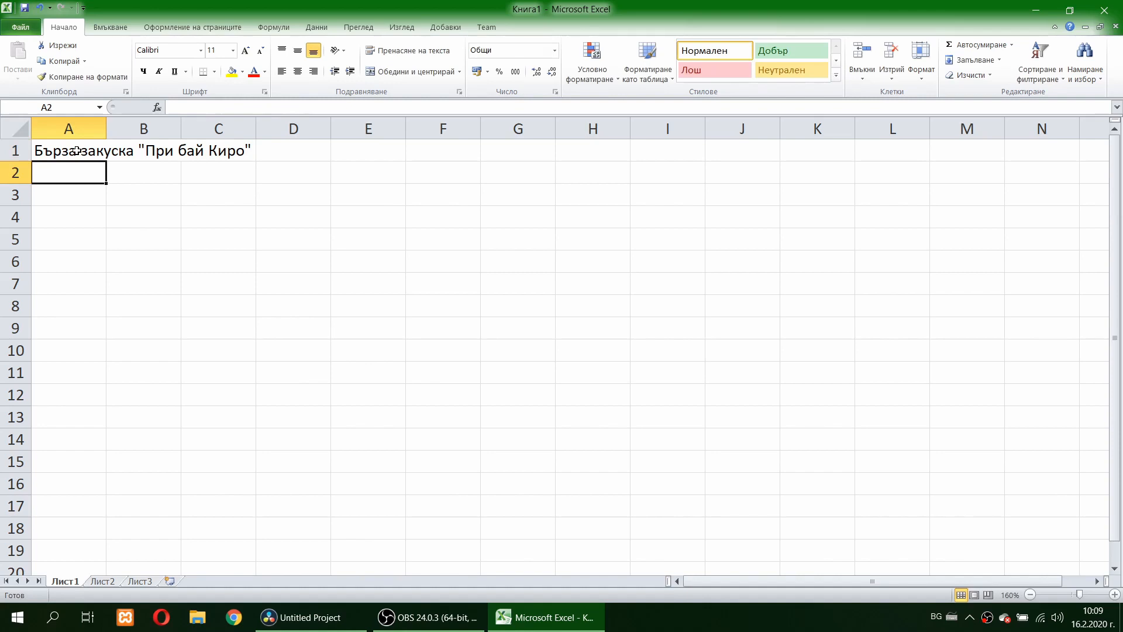
# Step: Enter the column headings Продукт, Брой, Цена/1 бр. and Сума in cells A2 to D2
pyautogui.write('Продукт')
pyautogui.press('Tab')
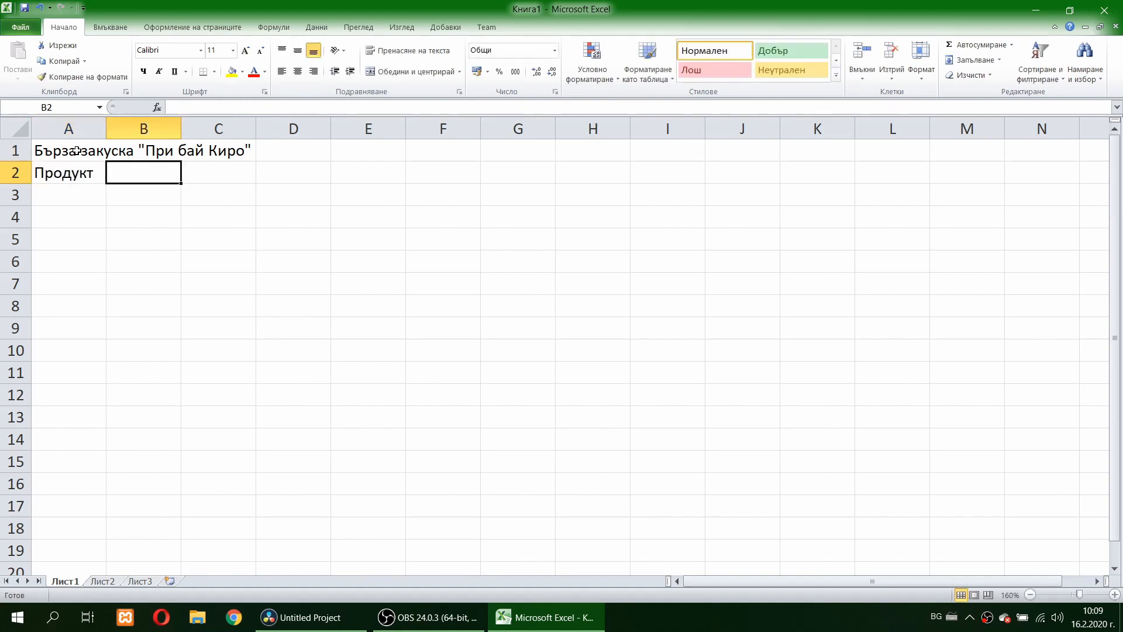
pyautogui.write('Брой')
pyautogui.press('Tab')
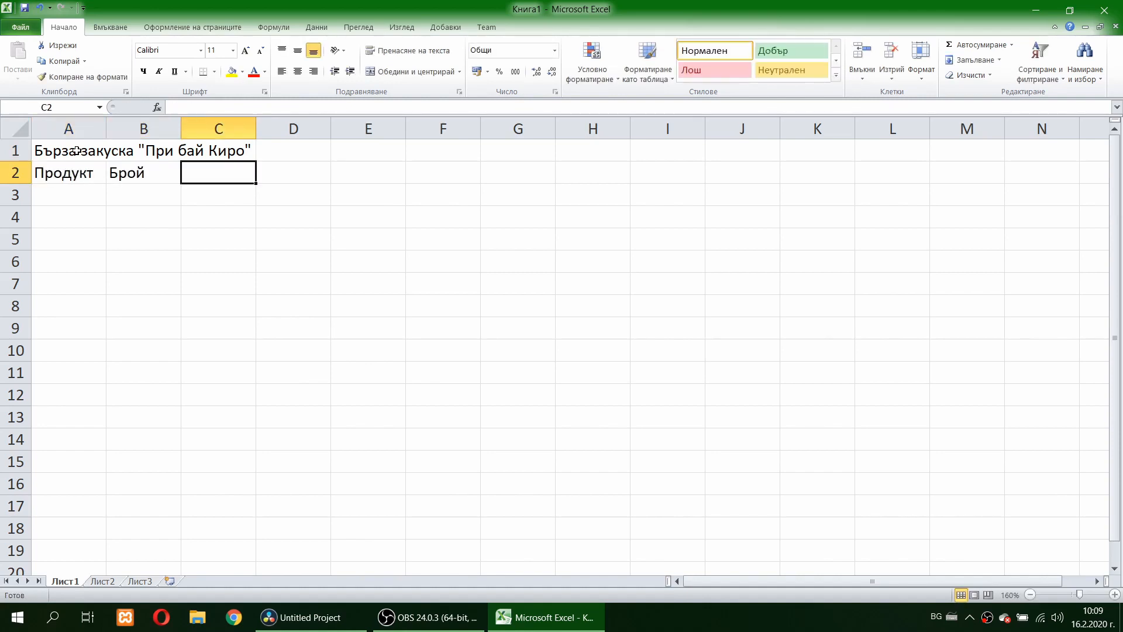
pyautogui.write('Цена')
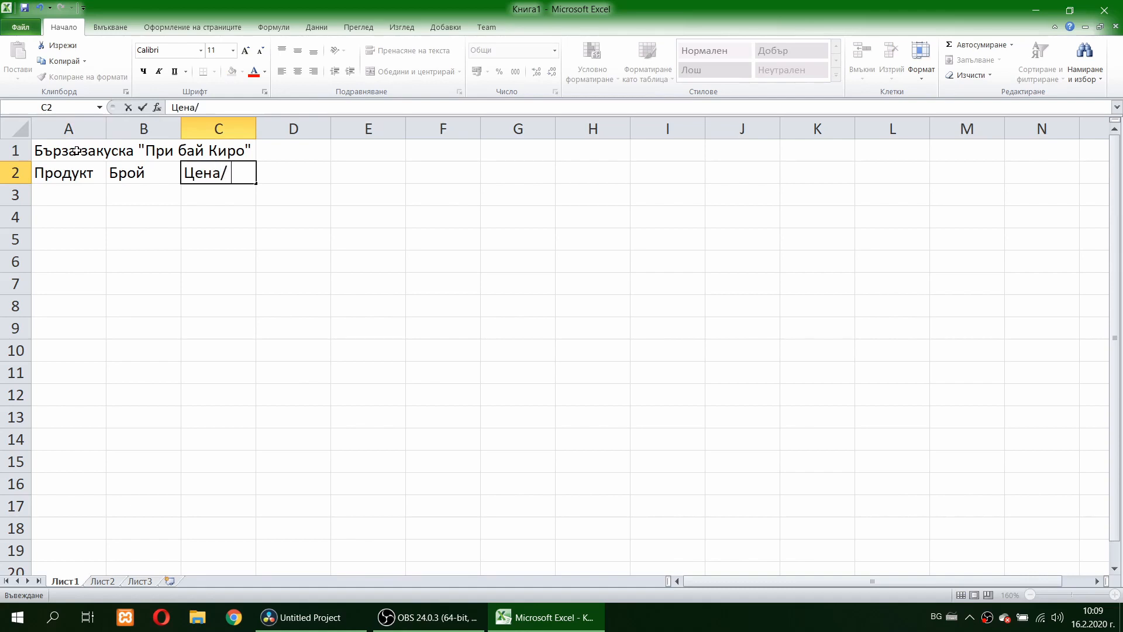
pyautogui.write('/1 бр.')
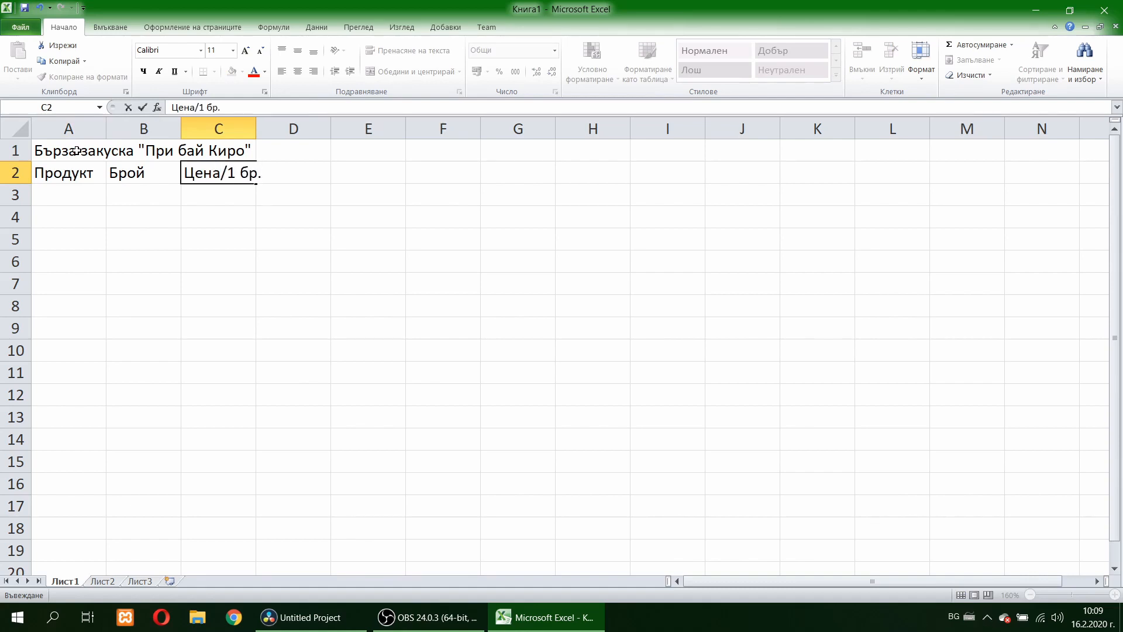
pyautogui.press('Tab')
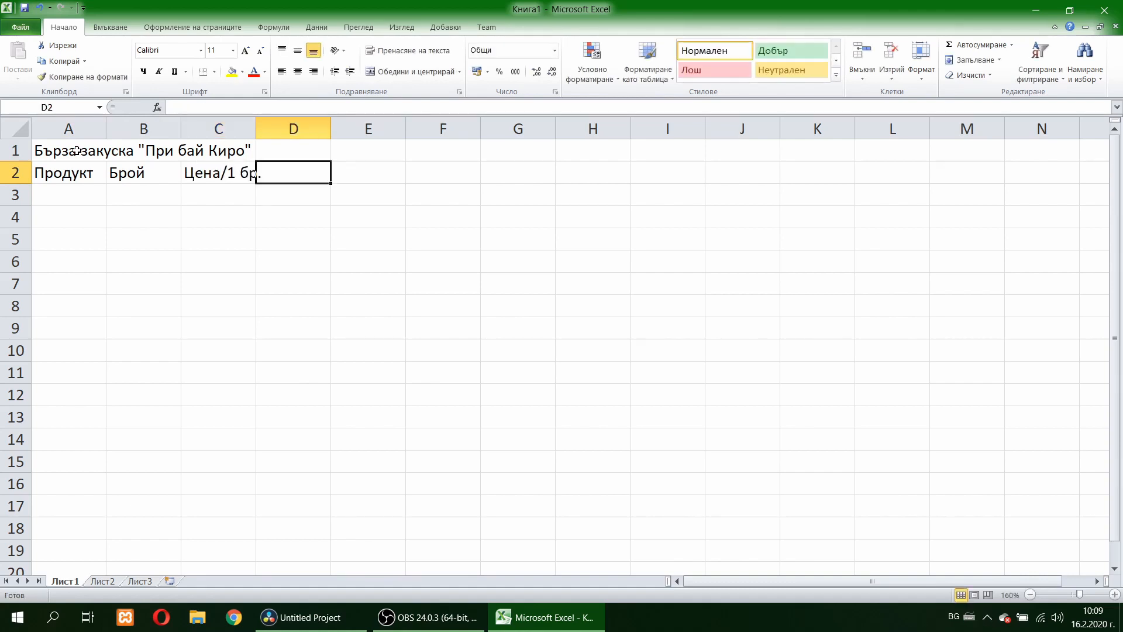
pyautogui.write('Сума')
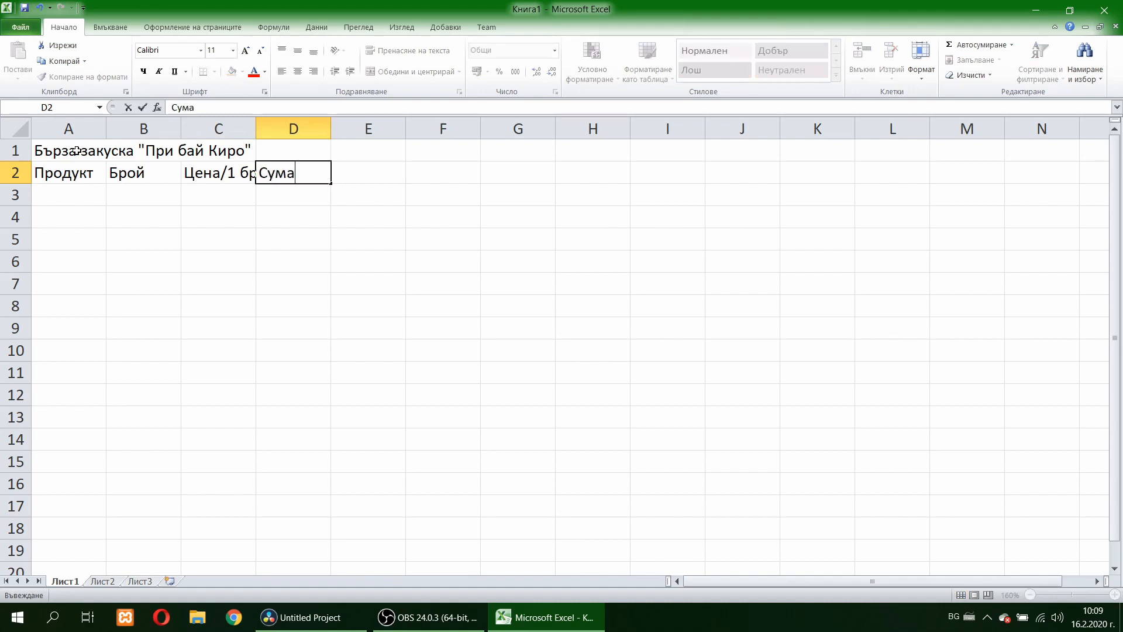
# Step: List the products Баница, Сиренарка and Кашкавалка in cells A3 to A5
pyautogui.click(91, 191)
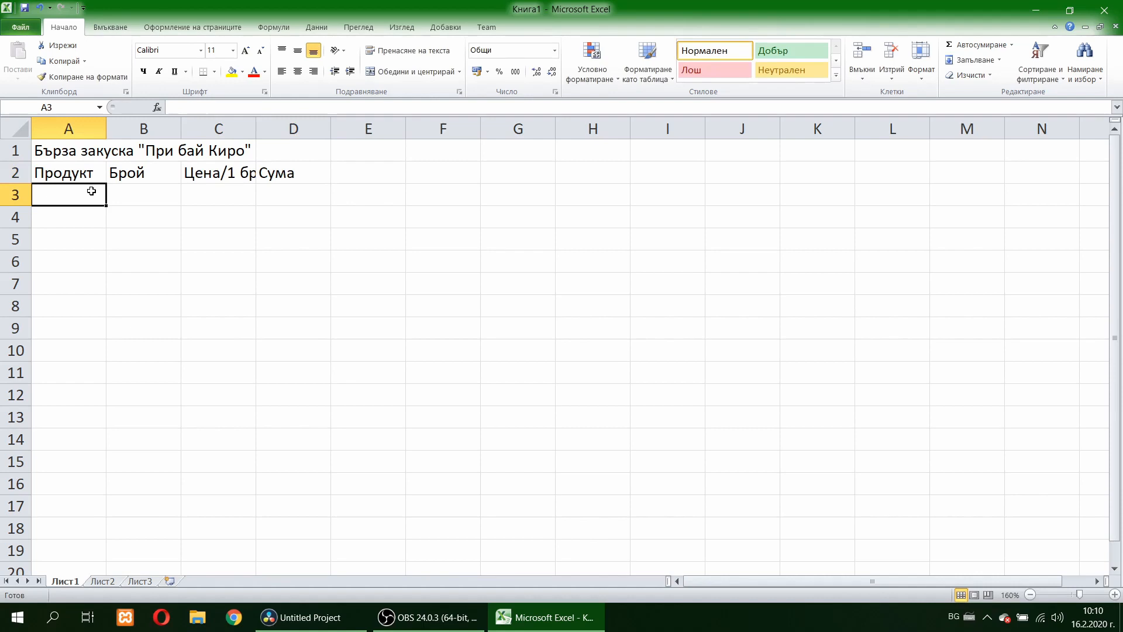
pyautogui.write('Баница')
pyautogui.press('Return')
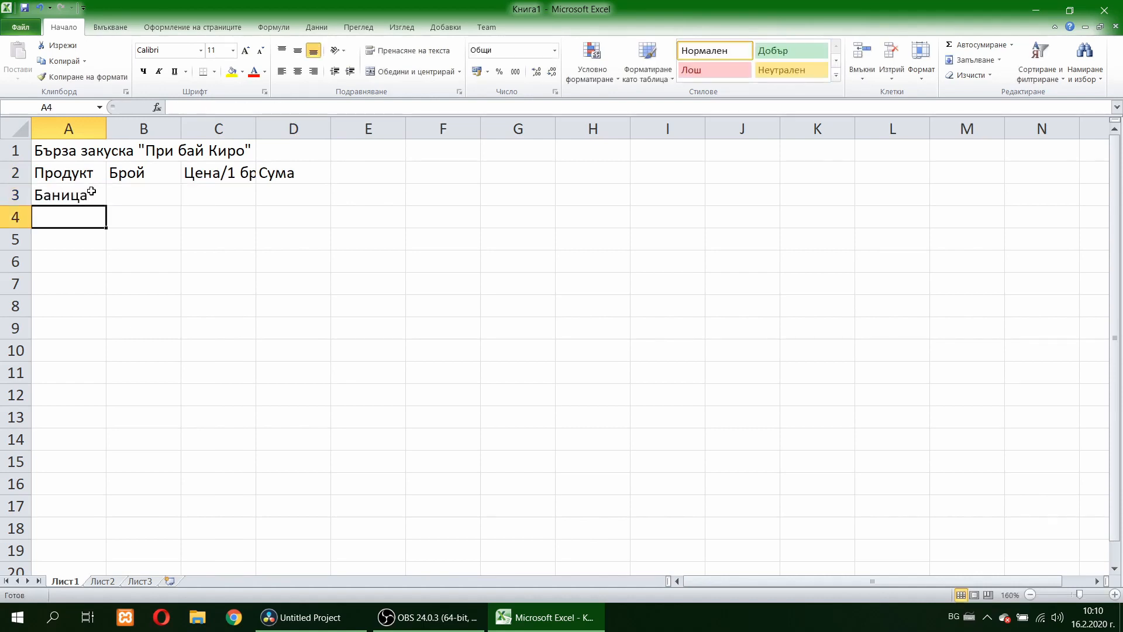
pyautogui.write('Сиренар')
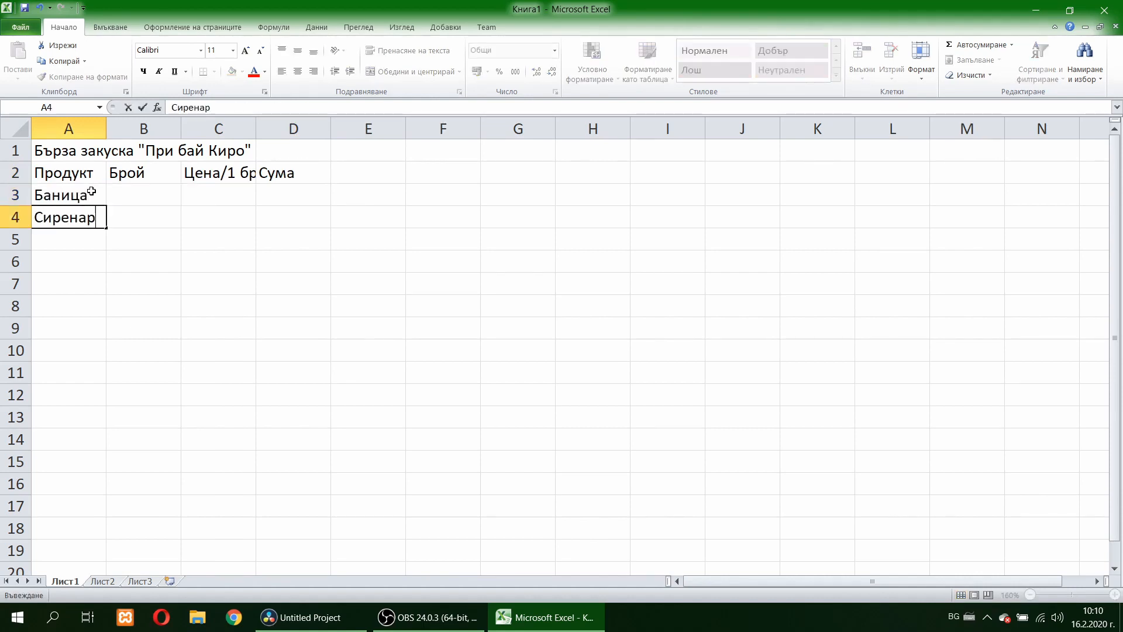
pyautogui.write('ка')
pyautogui.press('Return')
pyautogui.write('Кашкавалка')
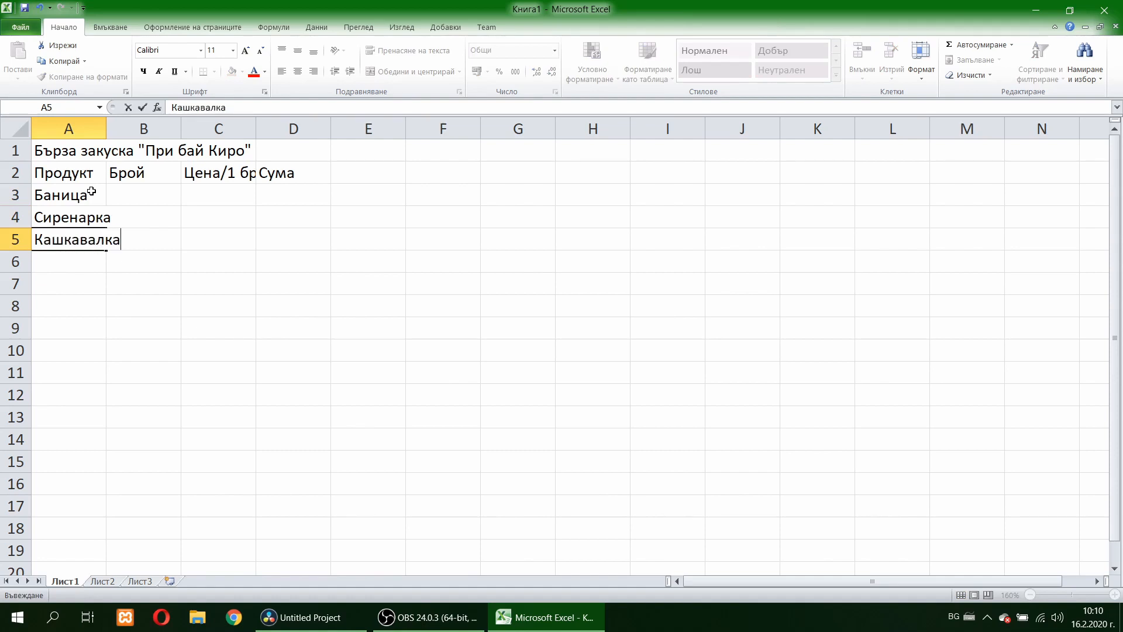
pyautogui.press('Return')
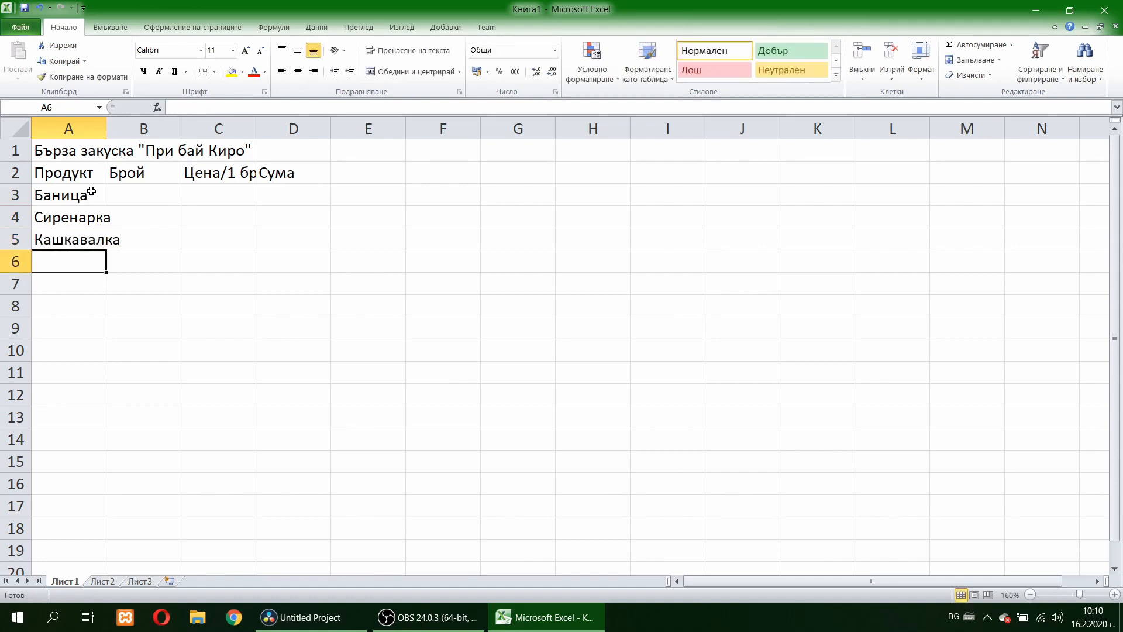
# Step: Continue the product list with Рогче, Пица, Кренвиршка and Виенска закуска in cells A6 to A9
pyautogui.write('Рогче')
pyautogui.press('Return')
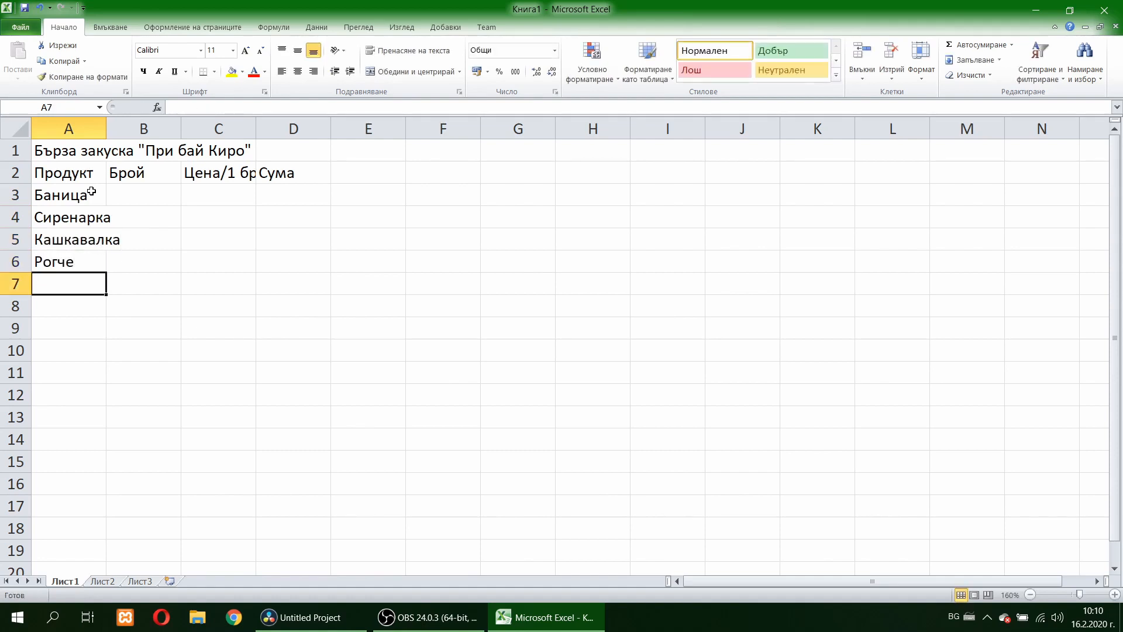
pyautogui.write('Пица')
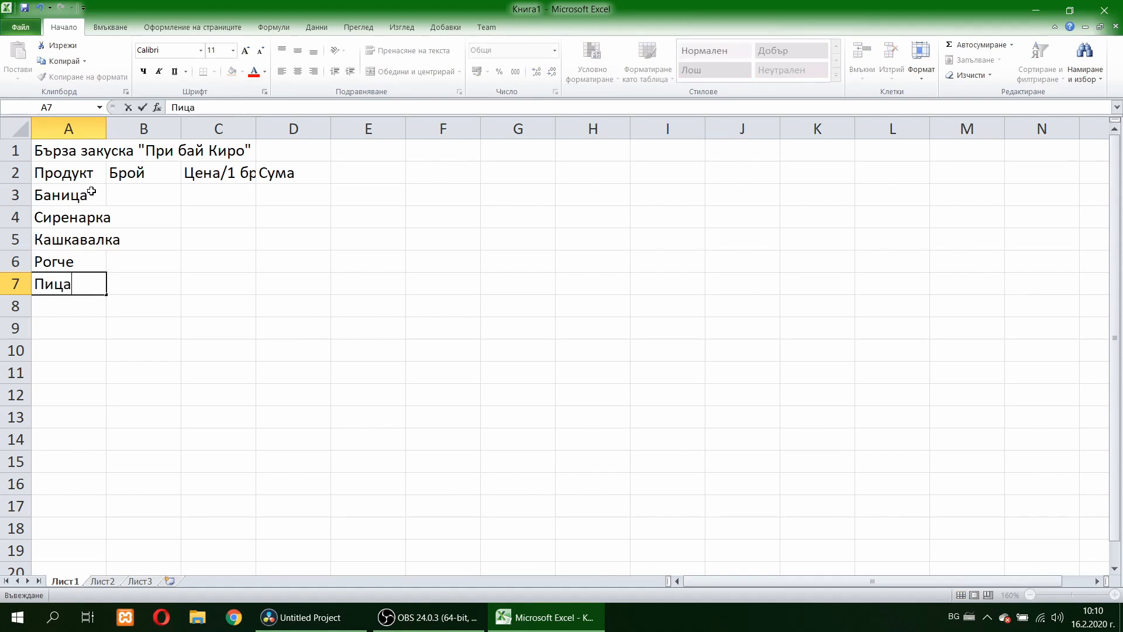
pyautogui.press('Return')
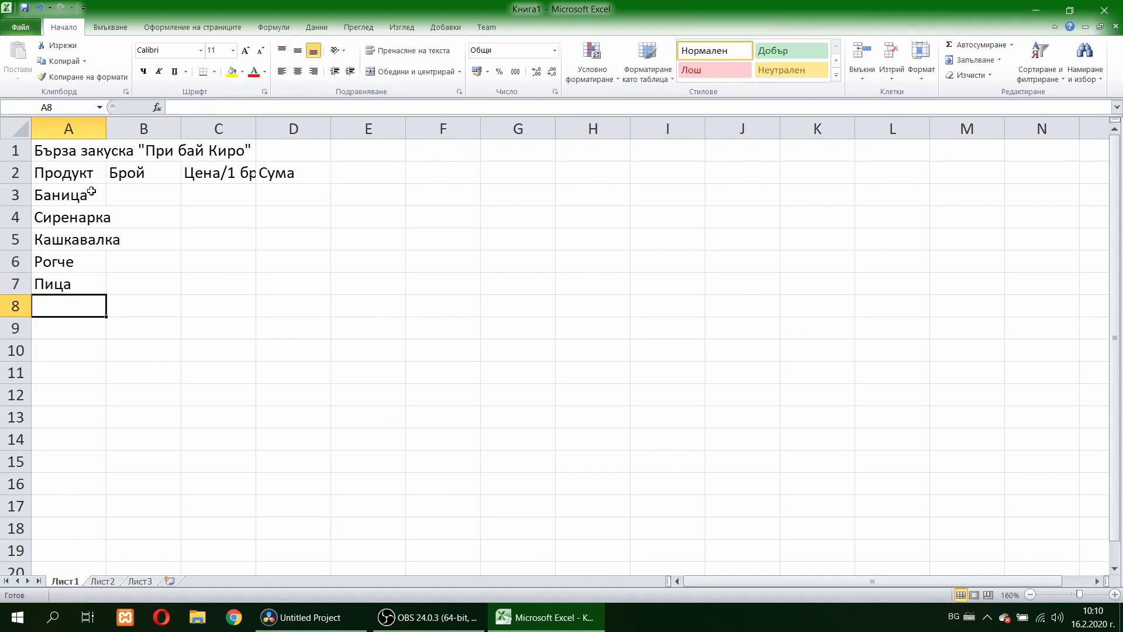
pyautogui.write('Кренвиршка')
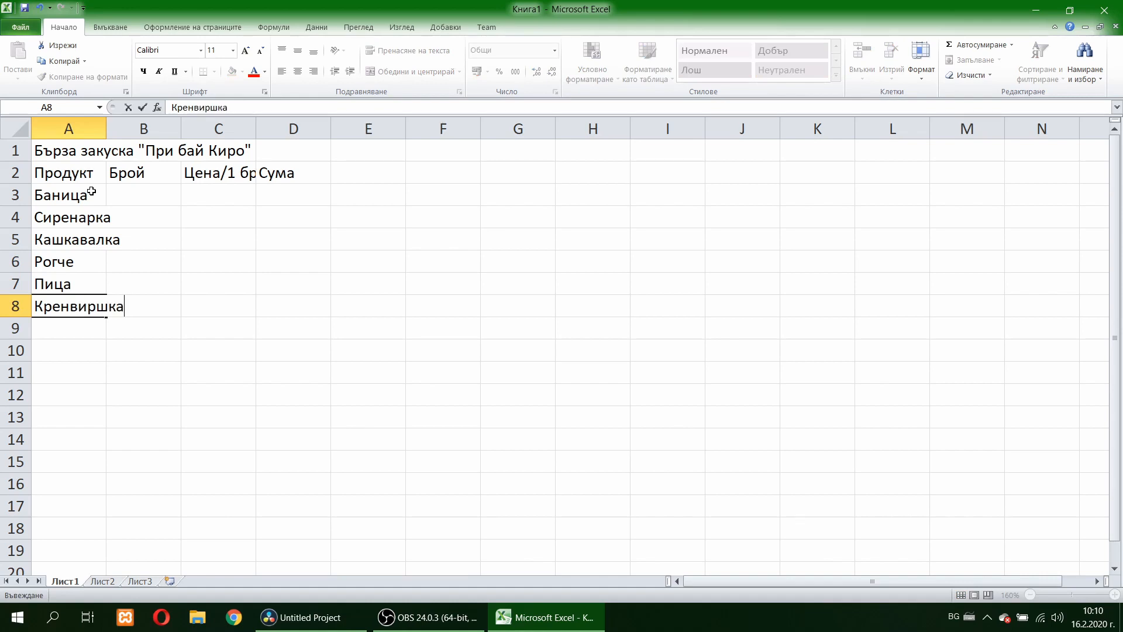
pyautogui.press('Return')
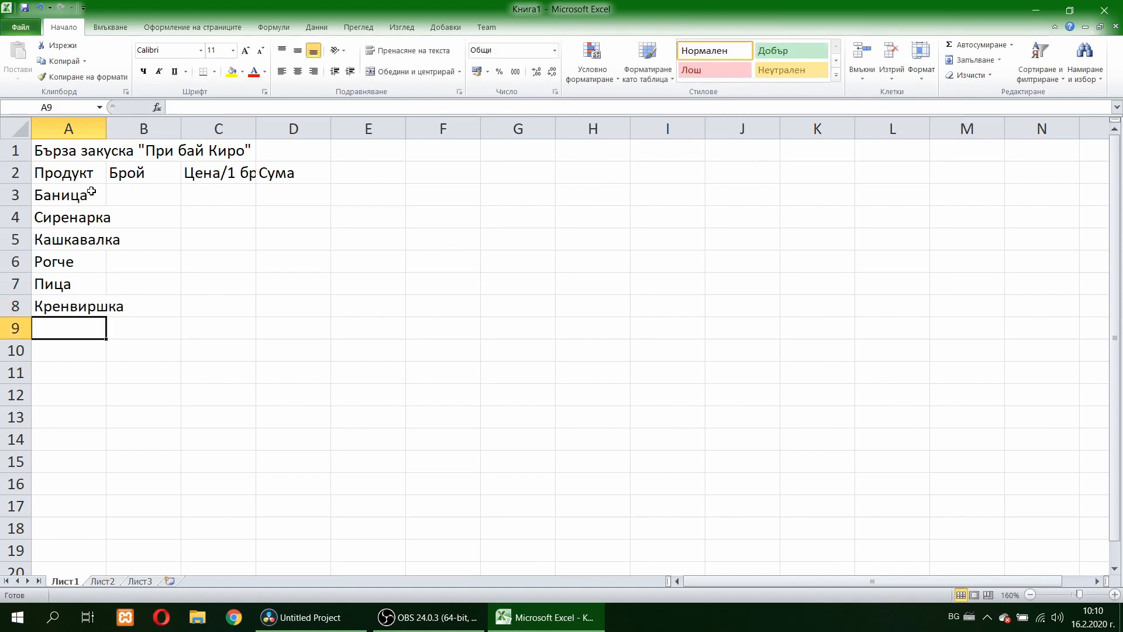
pyautogui.write('Виенс')
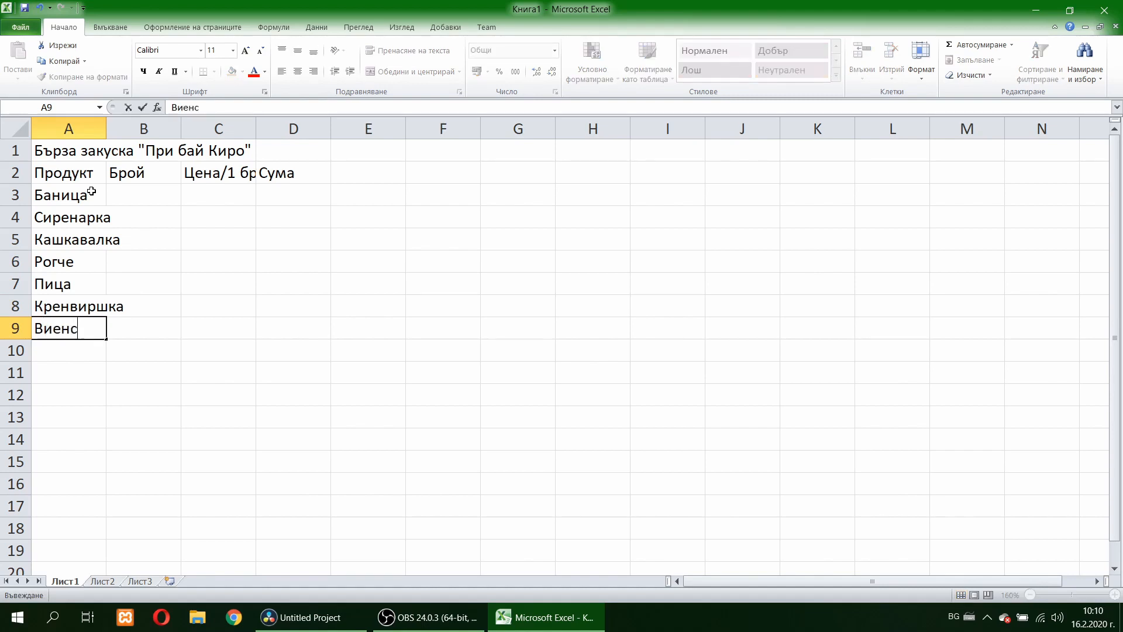
pyautogui.write('ка закуска')
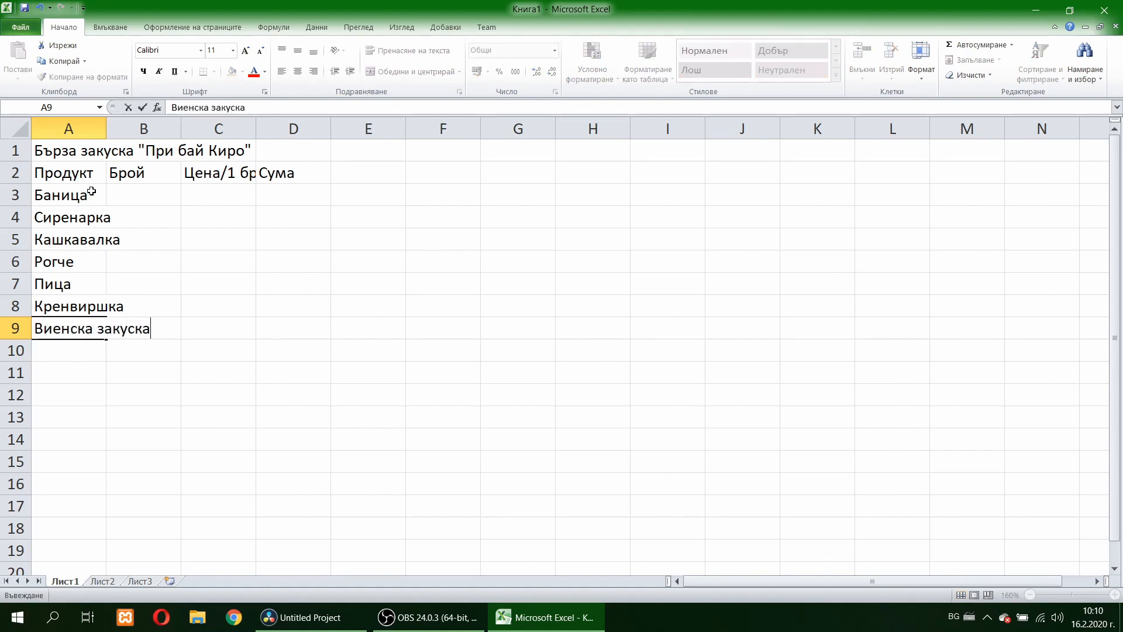
pyautogui.press('Return')
# Step: Add the total labels Общ брой продукти in A10 and Обща сума in C10
pyautogui.write('Общ')
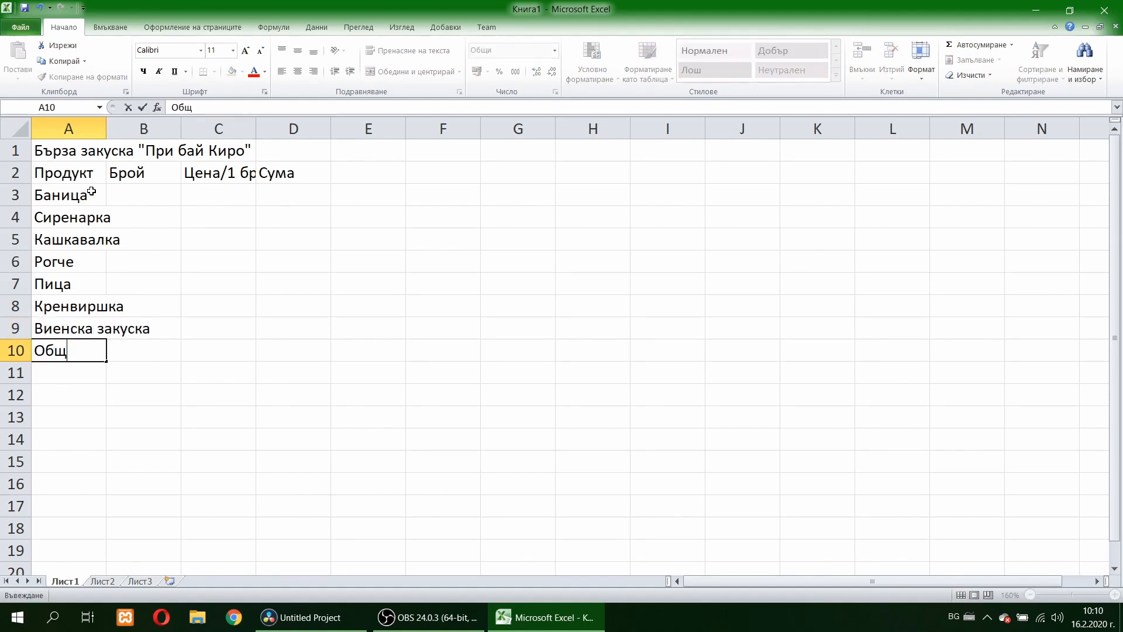
pyautogui.write(' брой продукти')
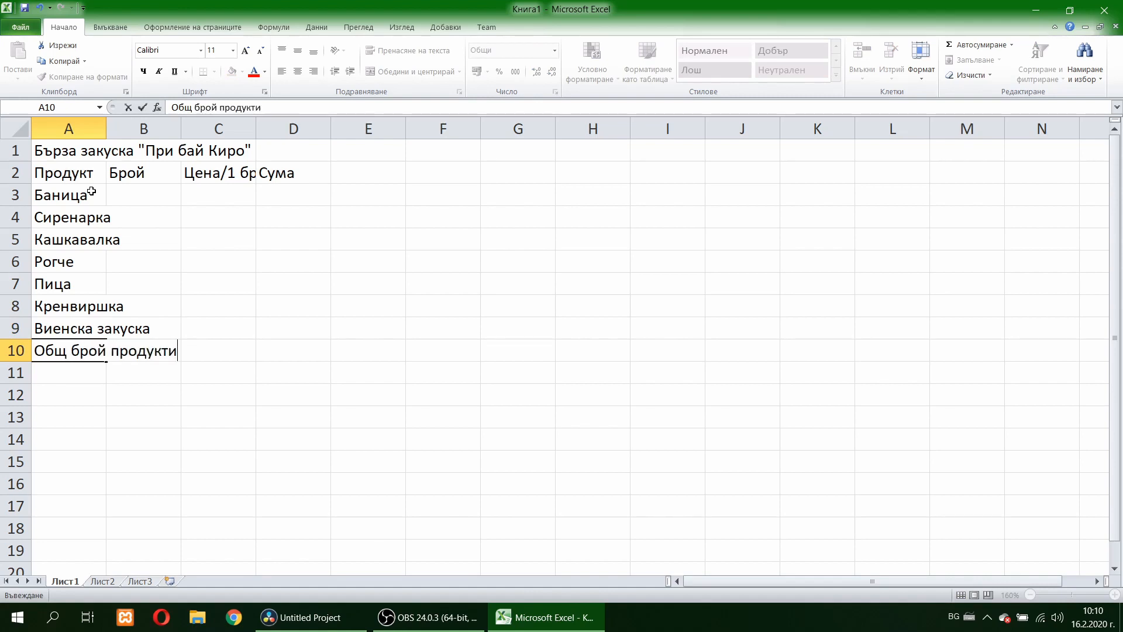
pyautogui.press('Tab')
pyautogui.press('Tab')
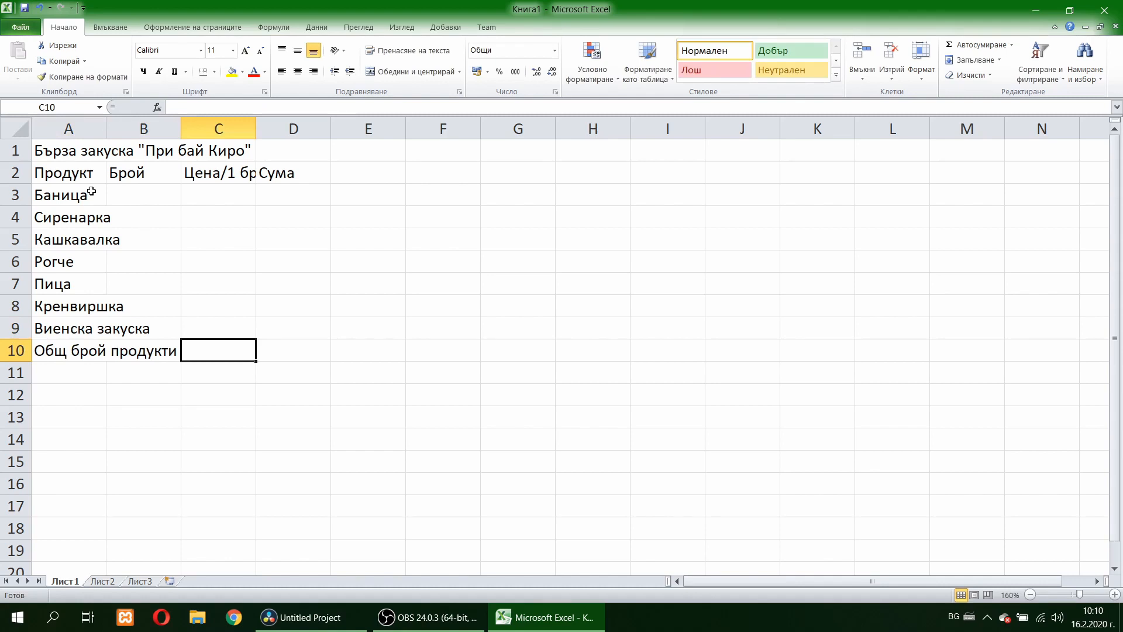
pyautogui.write('Обща су')
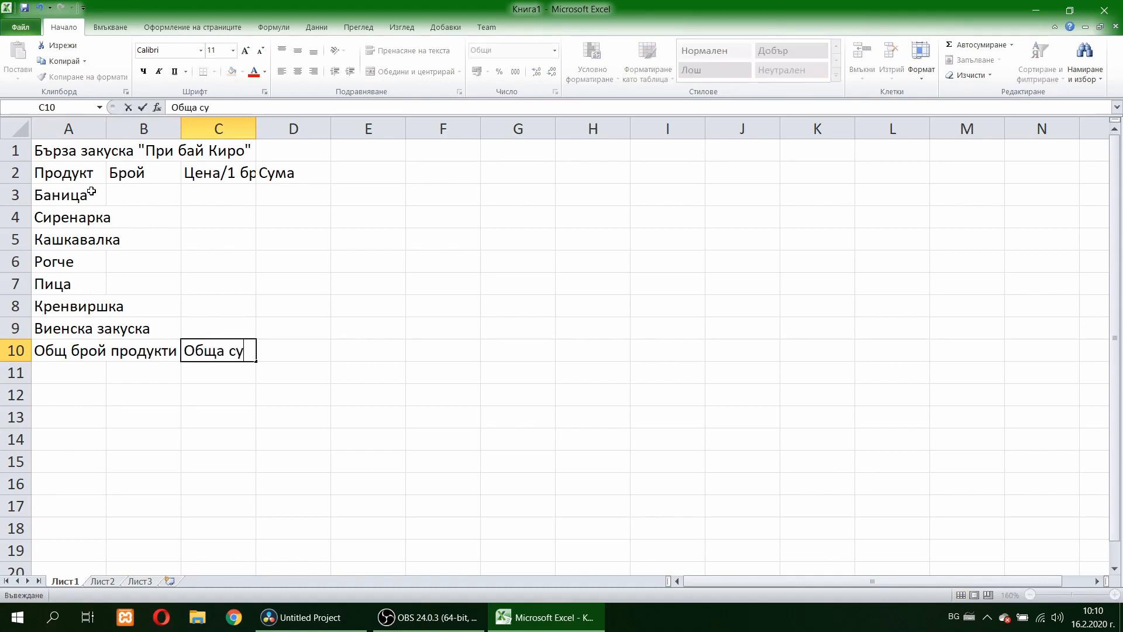
pyautogui.write('ма')
pyautogui.press('Return')
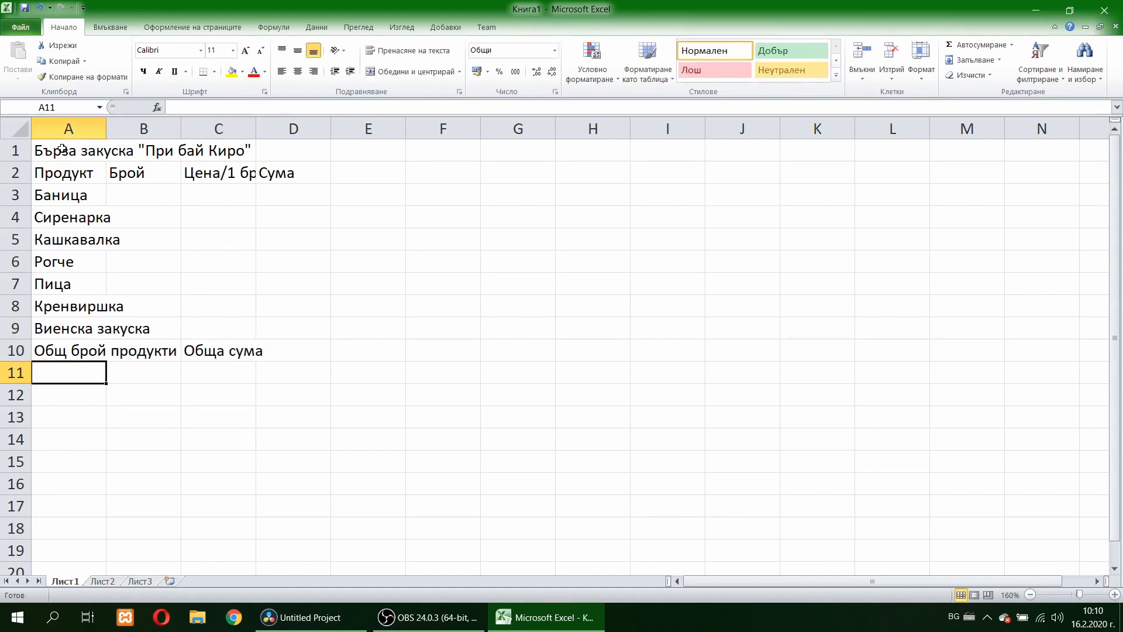
# Step: Merge and centre the title across A1:D1 and align it vertically to the middle
pyautogui.moveTo(62, 149); pyautogui.dragTo(282, 153)
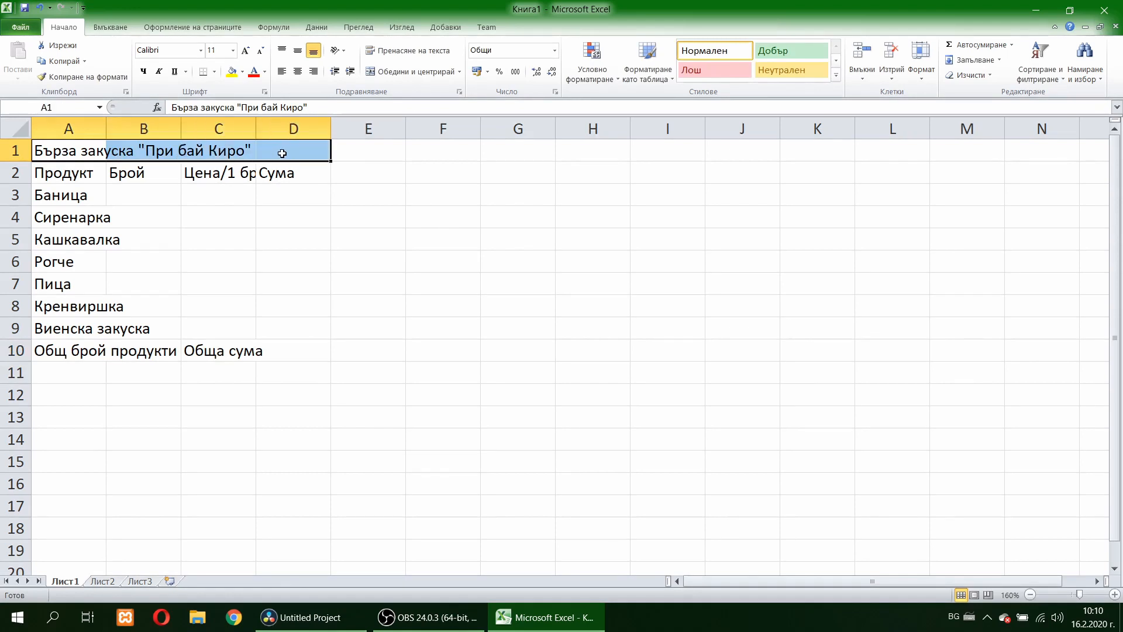
pyautogui.click(395, 70)
pyautogui.click(298, 50)
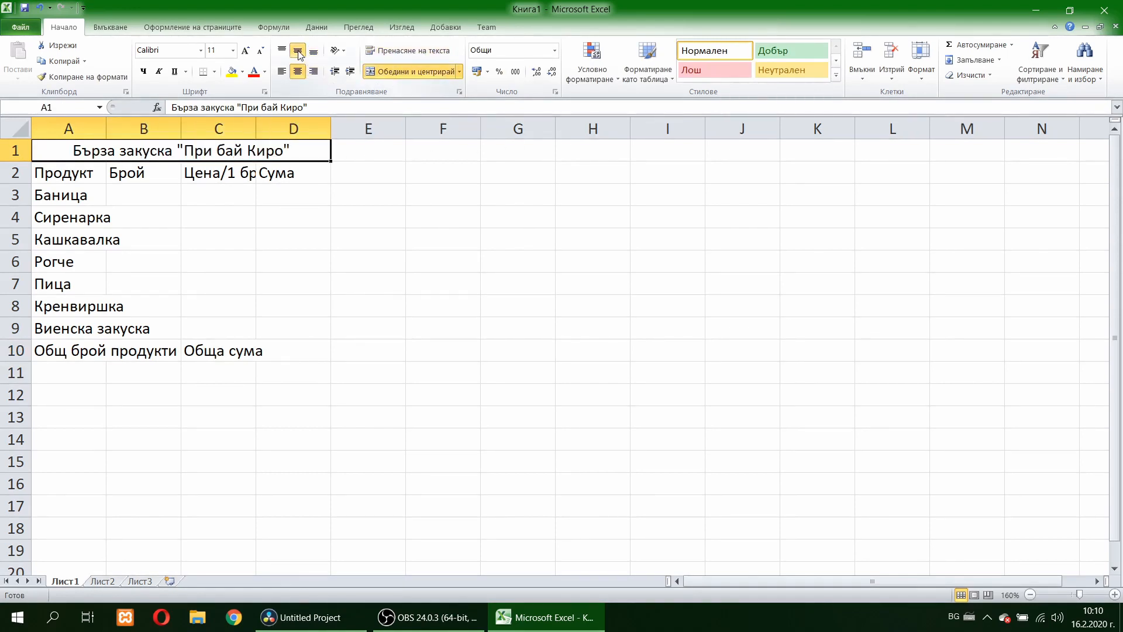
# Step: Wrap the headings in A2:D2 and centre them horizontally and vertically, and widen column A to fit the product names
pyautogui.moveTo(70, 176); pyautogui.dragTo(293, 174)
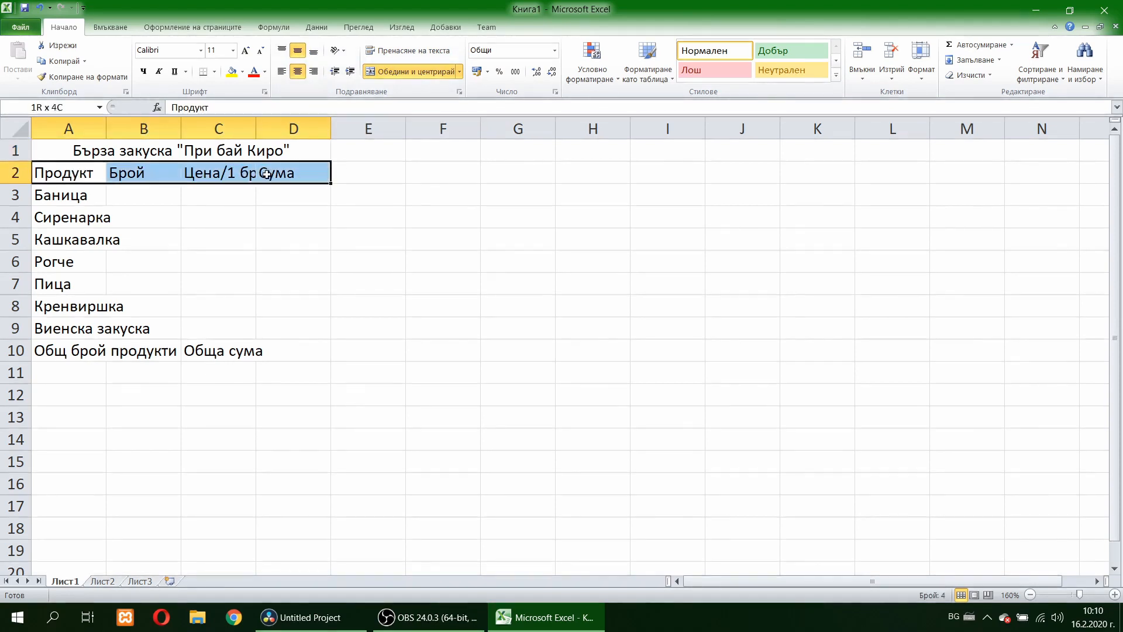
pyautogui.click(436, 53)
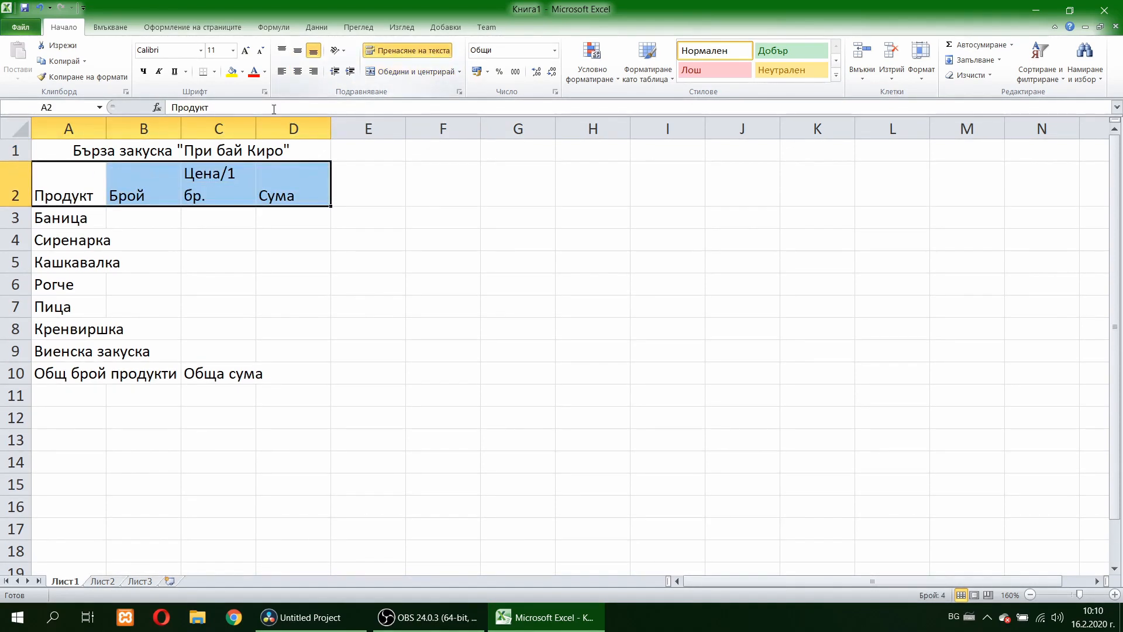
pyautogui.click(298, 51)
pyautogui.click(298, 71)
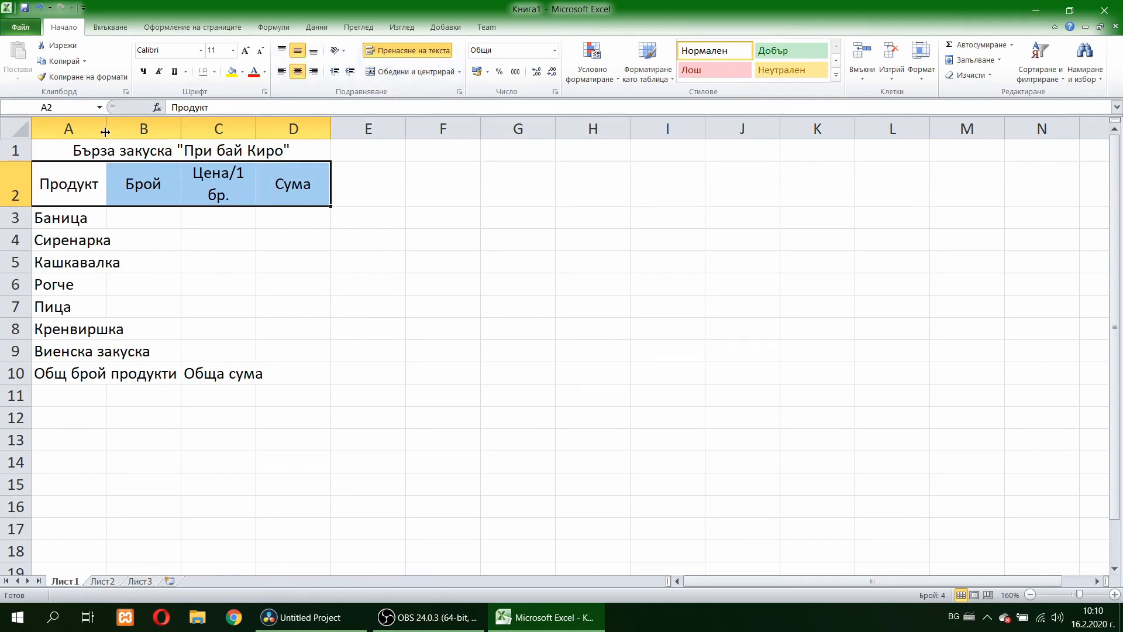
pyautogui.moveTo(106, 133); pyautogui.dragTo(156, 134)
# Step: Wrap the text in A10:C10 and align it to the right and vertically to the middle
pyautogui.click(80, 375)
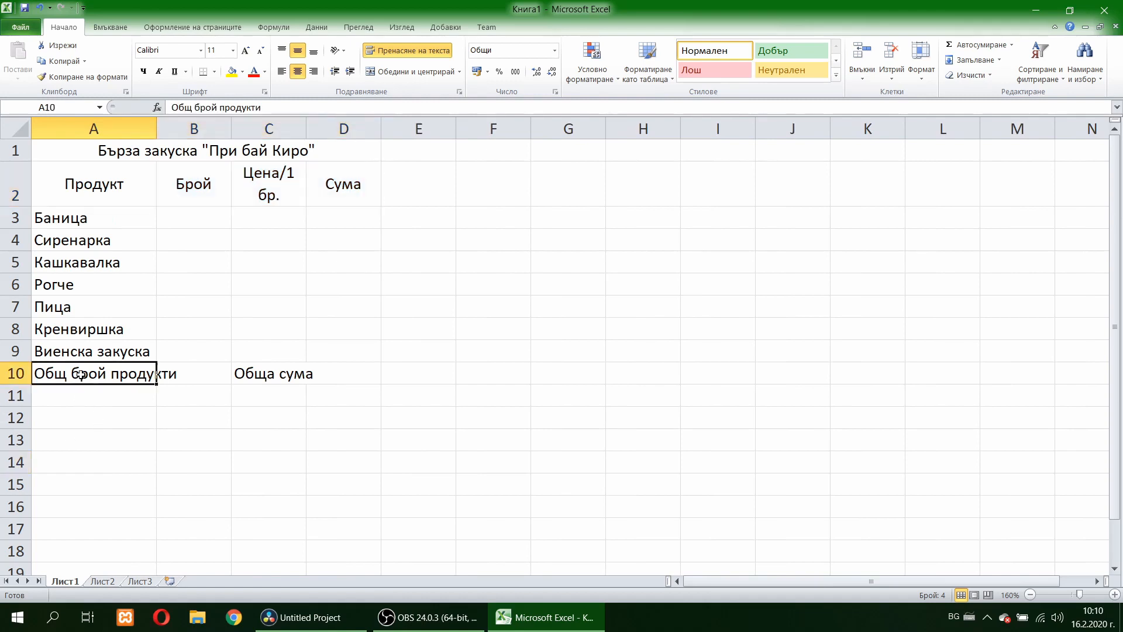
pyautogui.moveTo(80, 375); pyautogui.dragTo(251, 365)
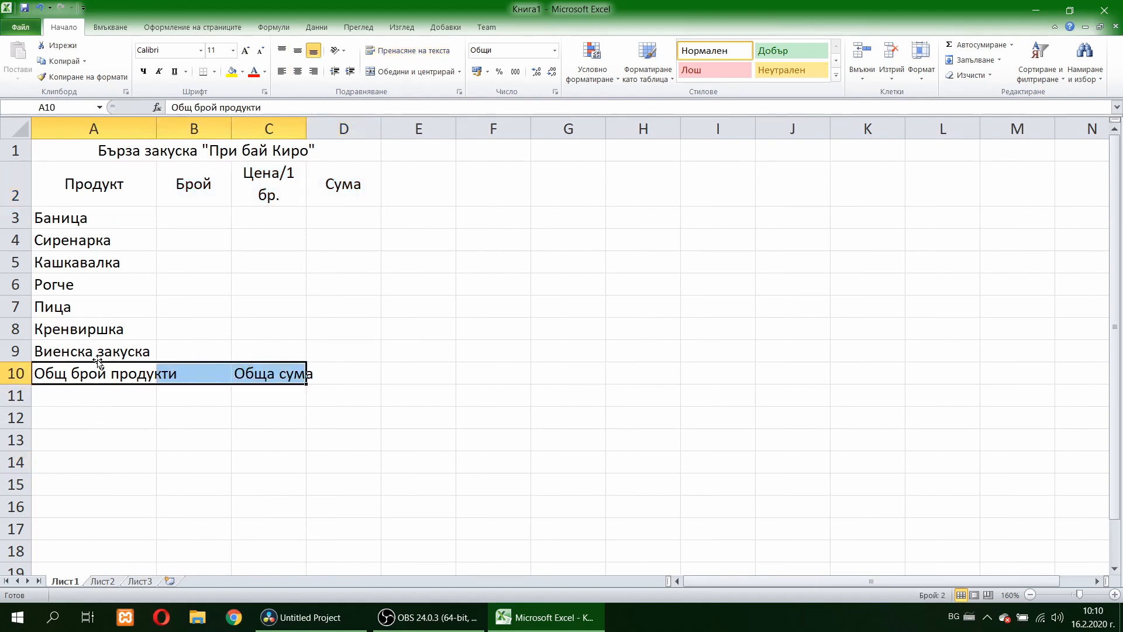
pyautogui.click(419, 51)
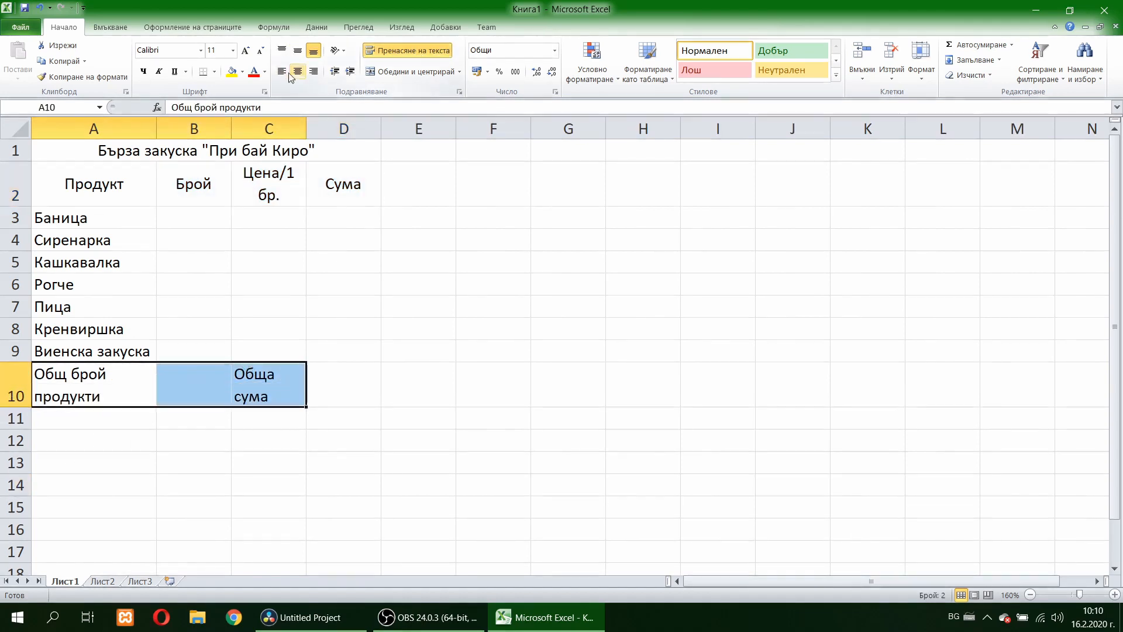
pyautogui.click(314, 71)
pyautogui.click(298, 50)
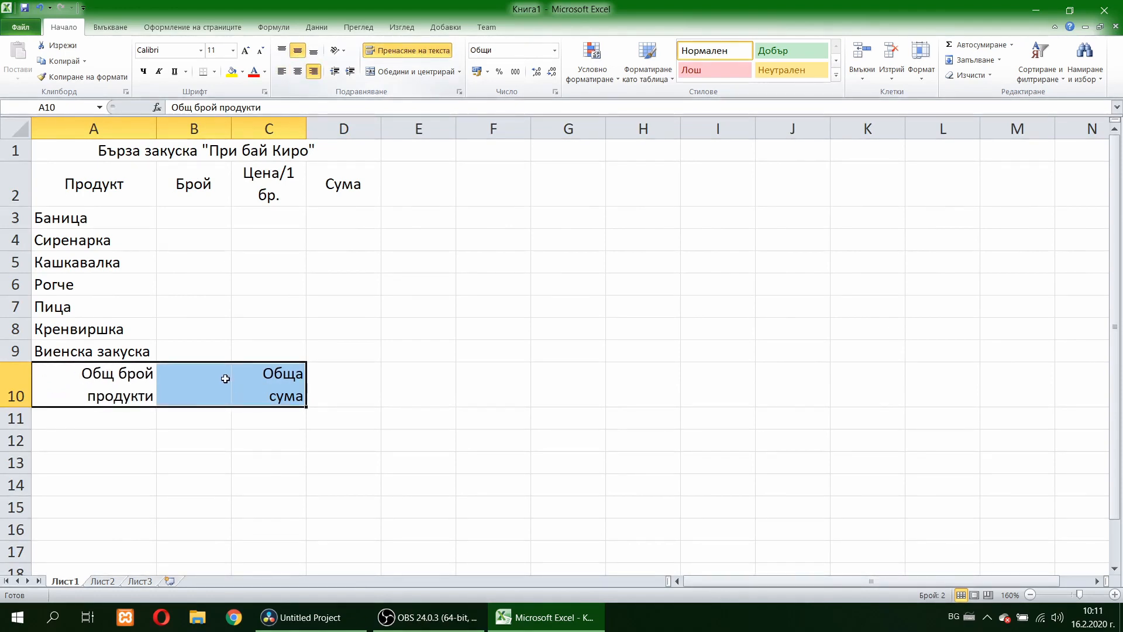
# Step: Enter the product quantities 200, 150, 175, 160, 145, 185 and 190 in B3:B9
pyautogui.click(220, 234)
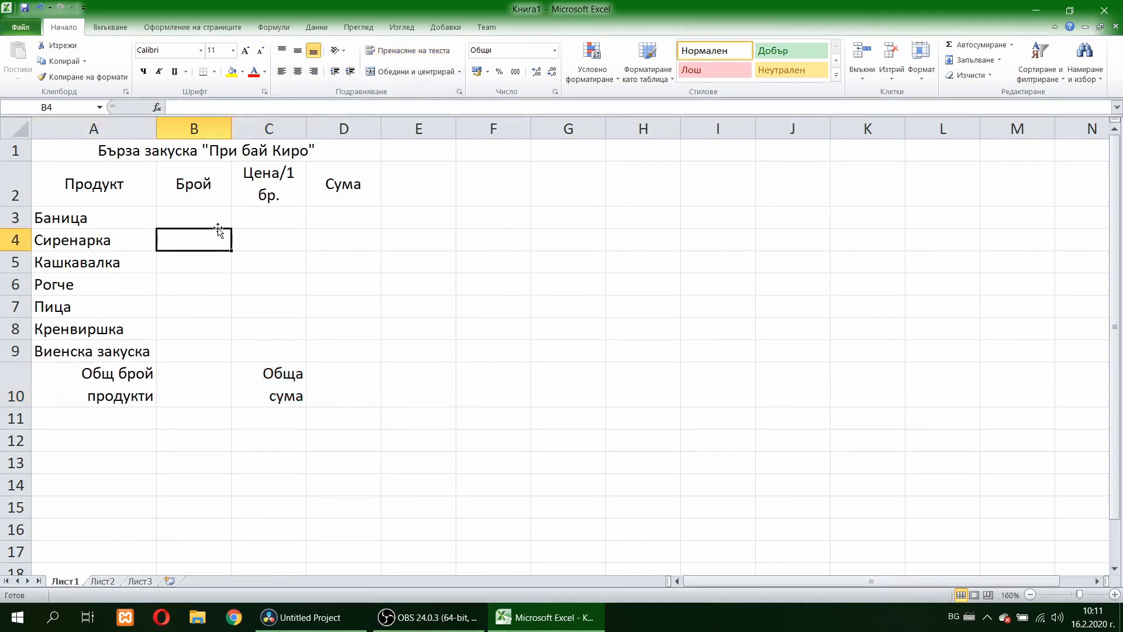
pyautogui.click(215, 221)
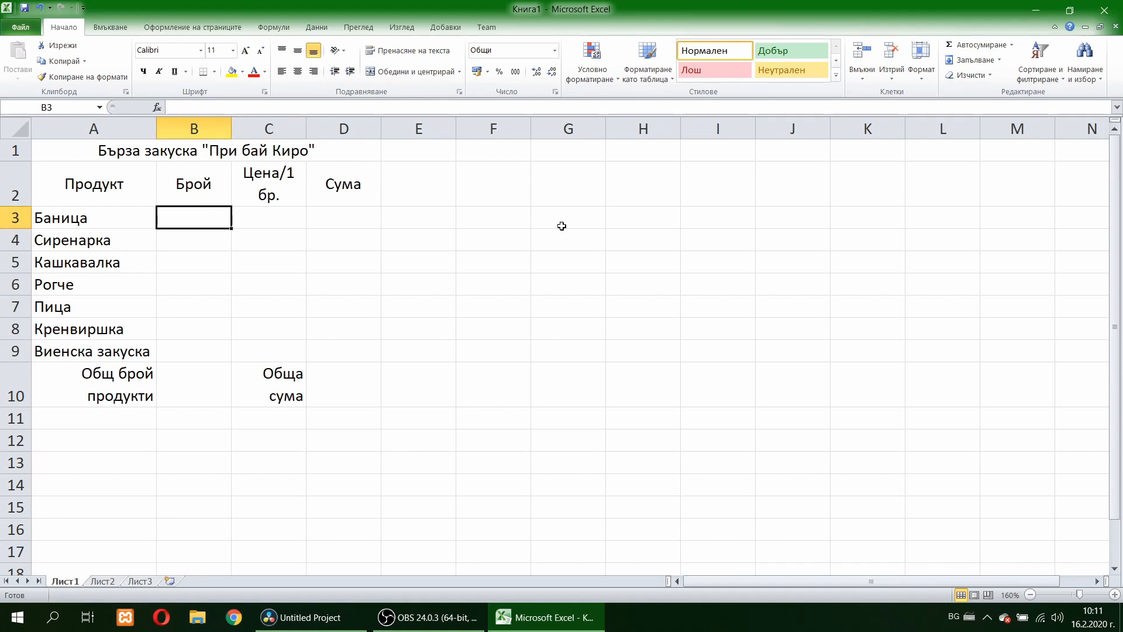
pyautogui.write('200')
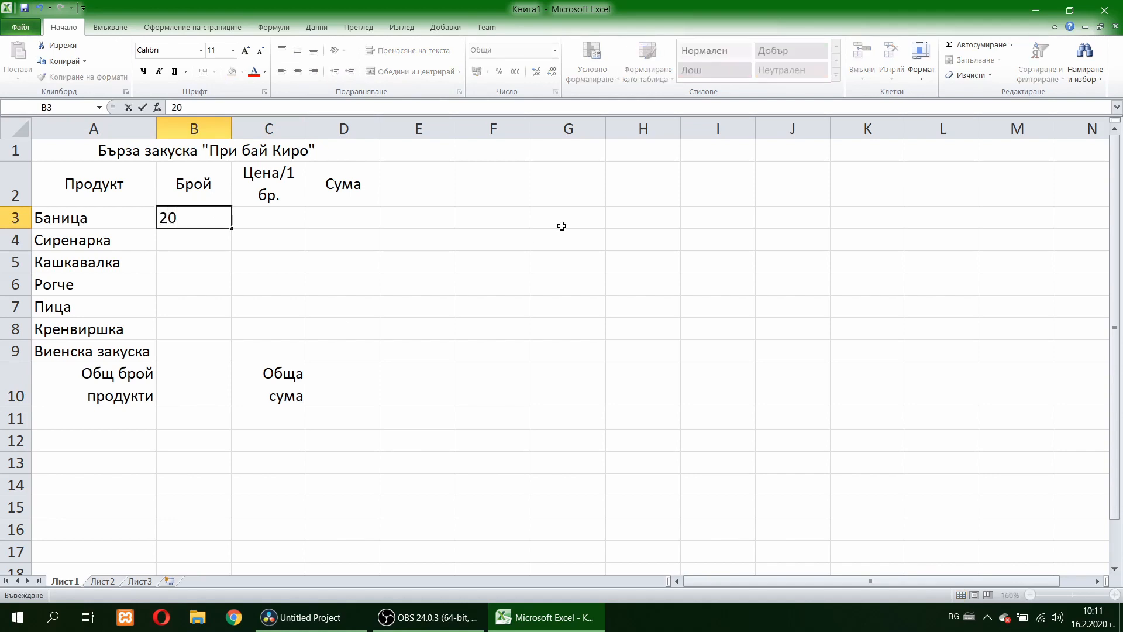
pyautogui.press('Return')
pyautogui.write('150')
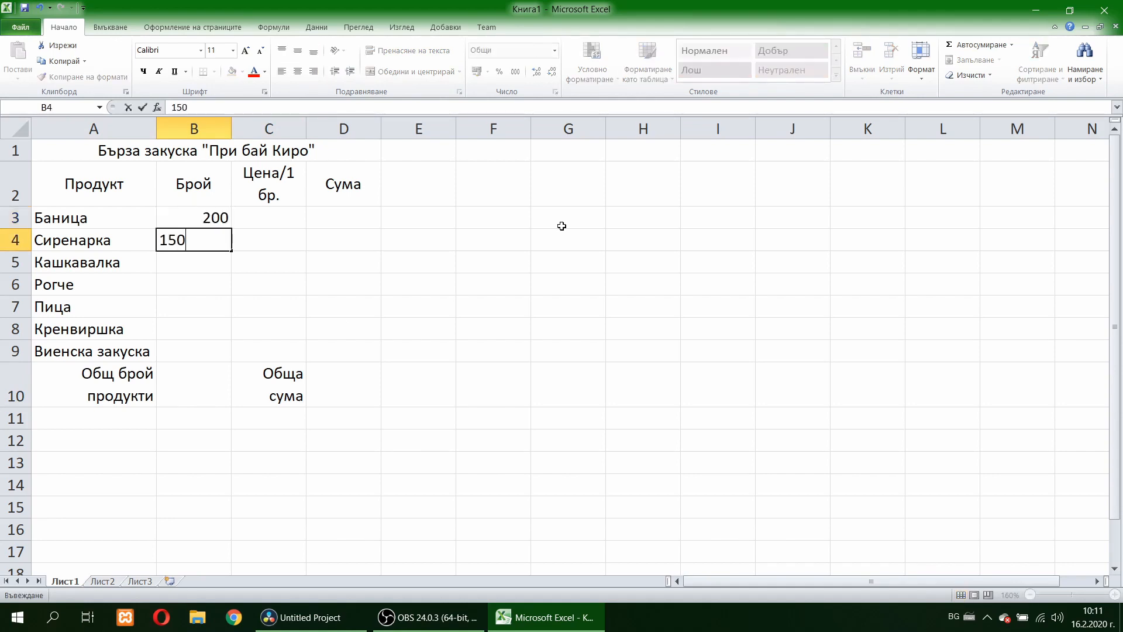
pyautogui.press('Return')
pyautogui.write('175')
pyautogui.press('Return')
pyautogui.write('160')
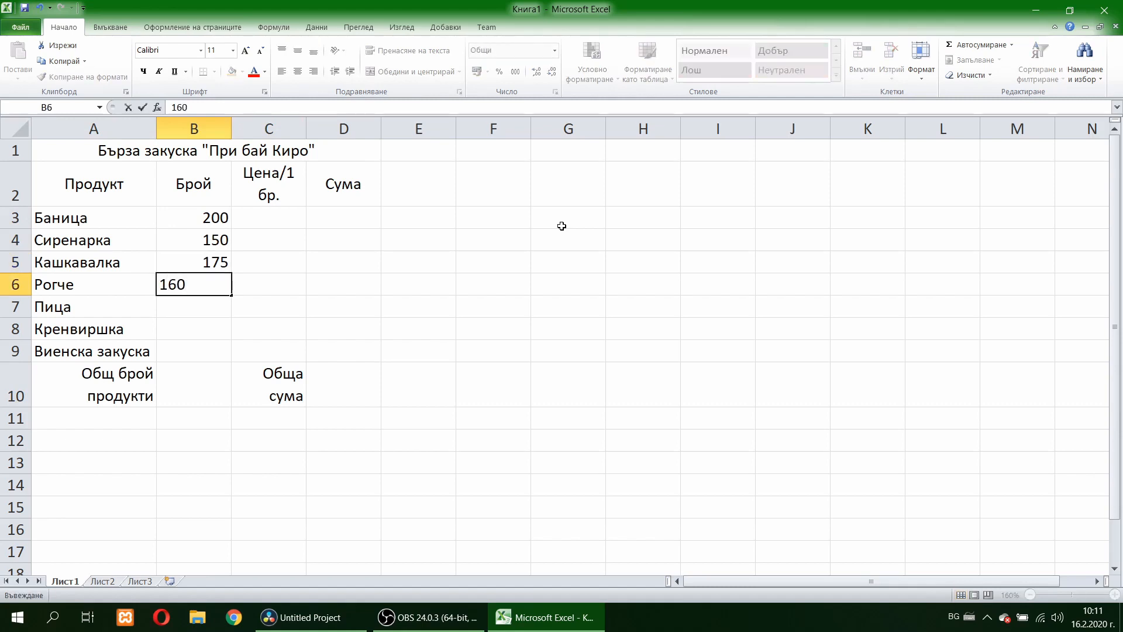
pyautogui.press('Return')
pyautogui.write('14')
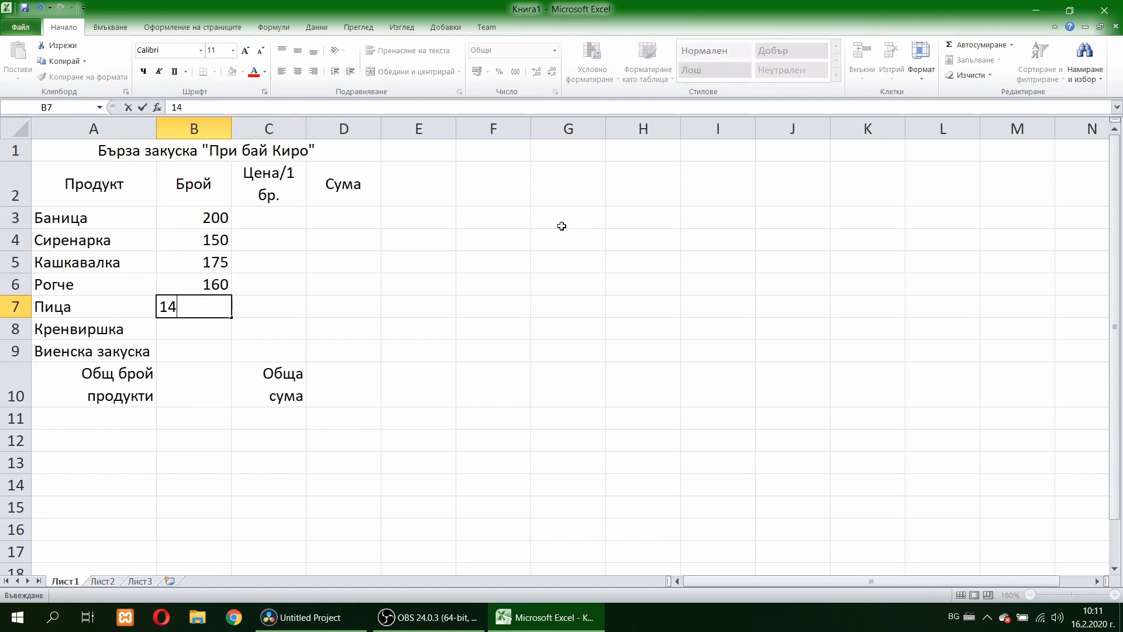
pyautogui.write('5')
pyautogui.press('Return')
pyautogui.write('18')
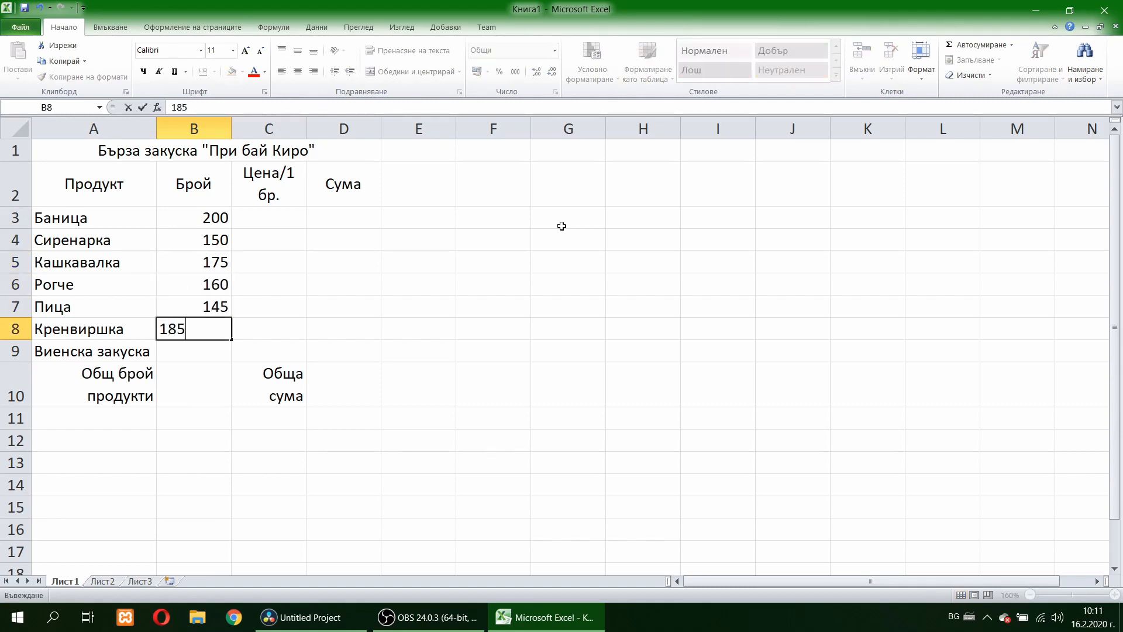
pyautogui.press('Return')
pyautogui.write('190')
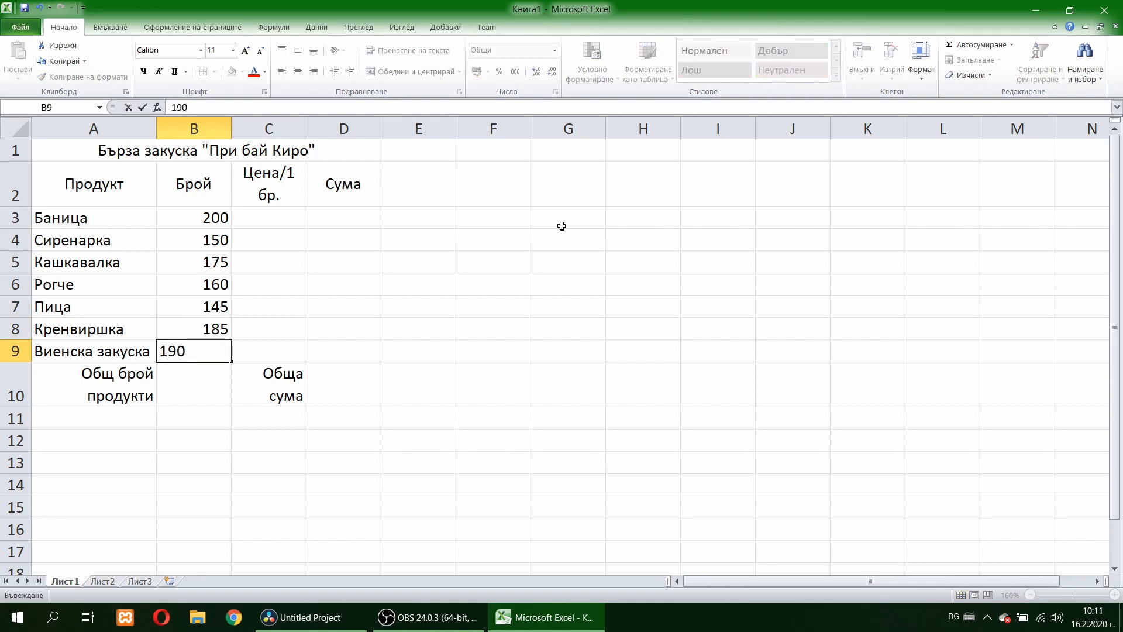
pyautogui.press('Return')
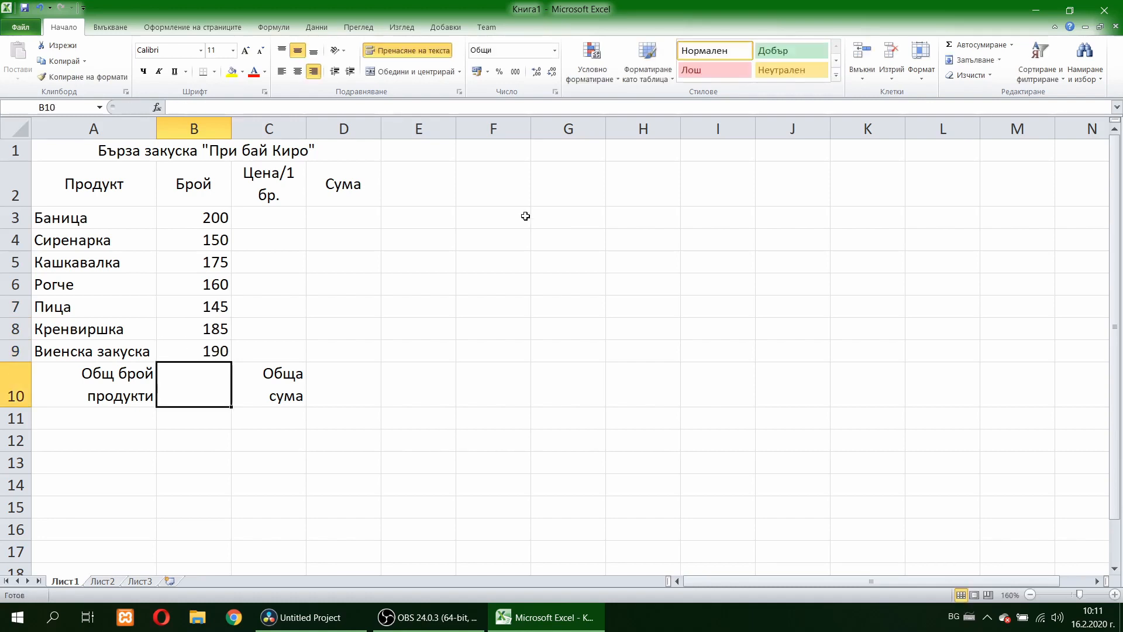
# Step: Enter the unit prices 0.5, 0.55, 0.45, 0.4, 0.9, 0.65 and 0.7 in C3:C9
pyautogui.click(249, 216)
pyautogui.write('.5')
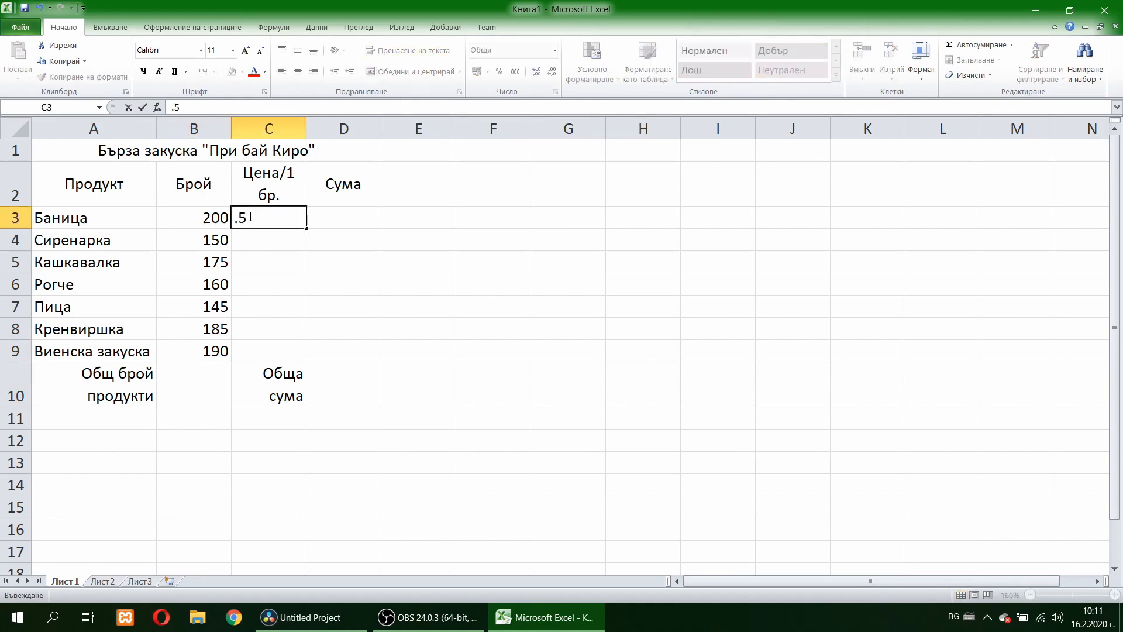
pyautogui.press('Return')
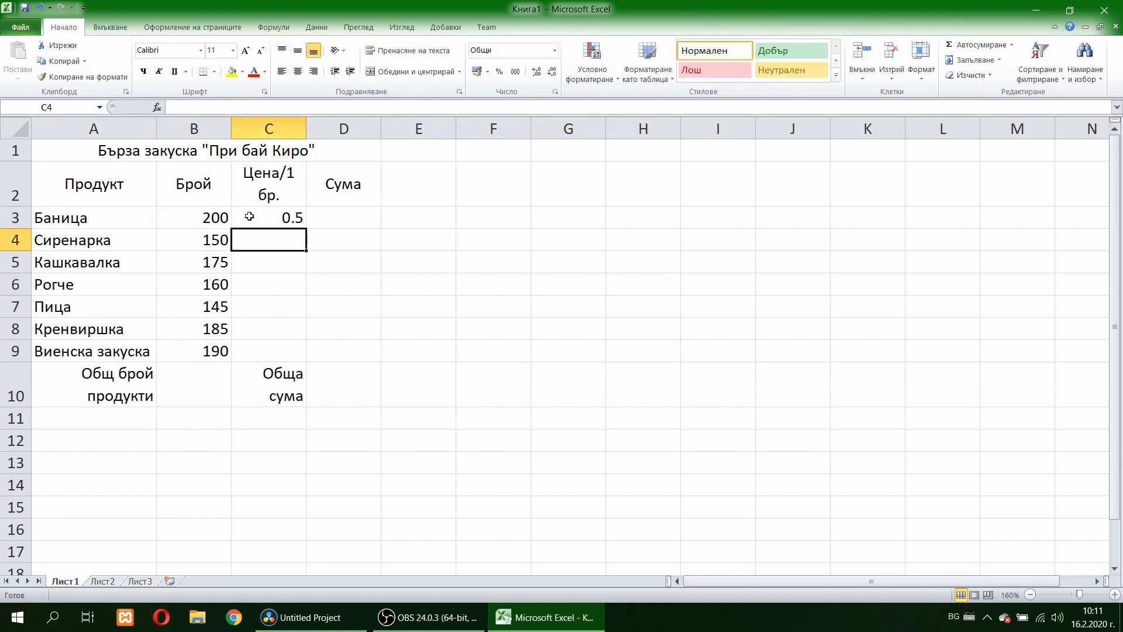
pyautogui.write('.55')
pyautogui.press('Return')
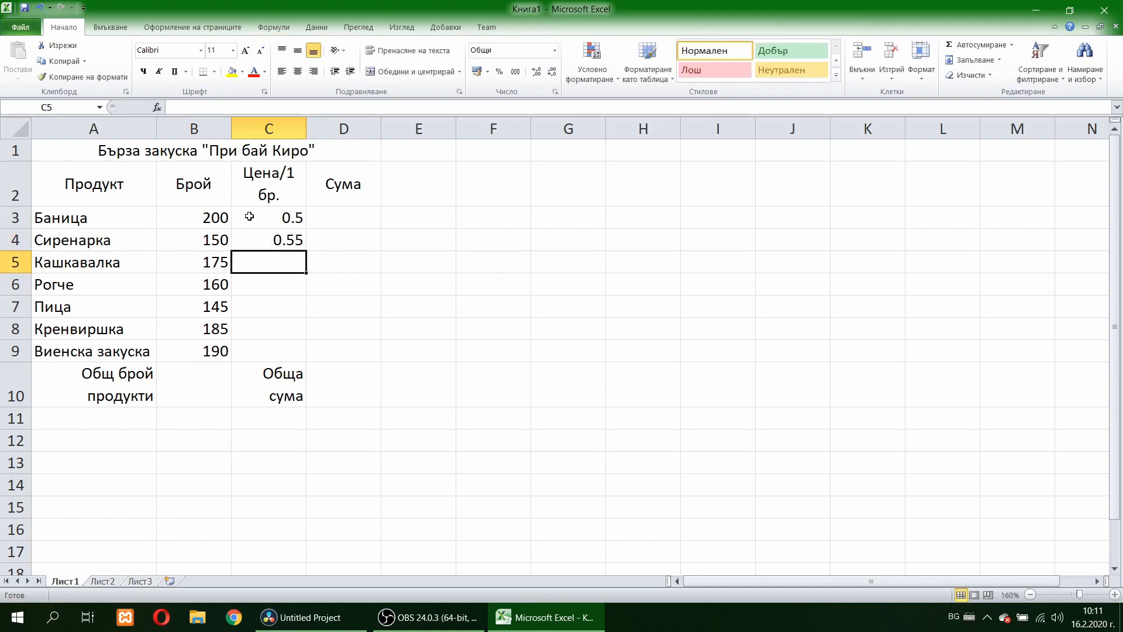
pyautogui.write('.45')
pyautogui.press('Return')
pyautogui.write('.')
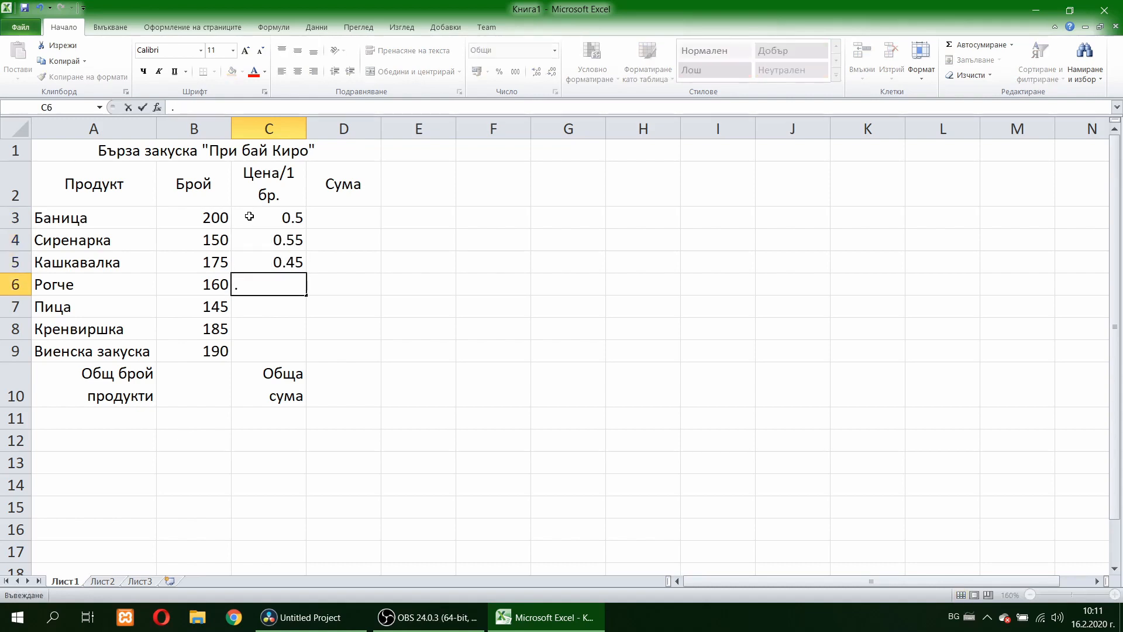
pyautogui.write('4')
pyautogui.press('Return')
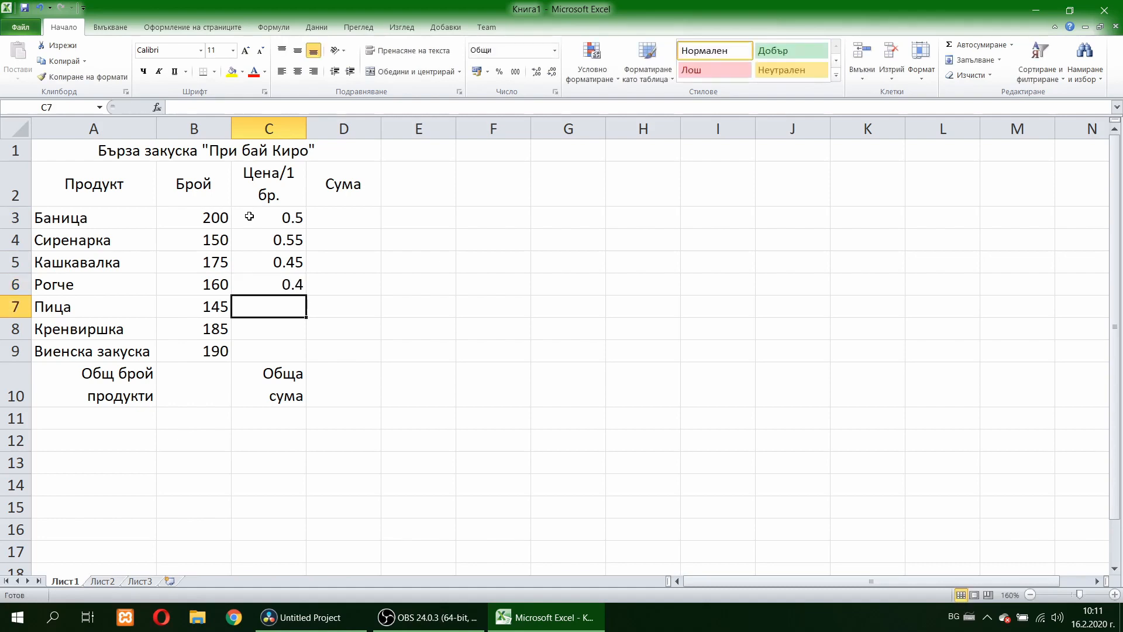
pyautogui.write('.')
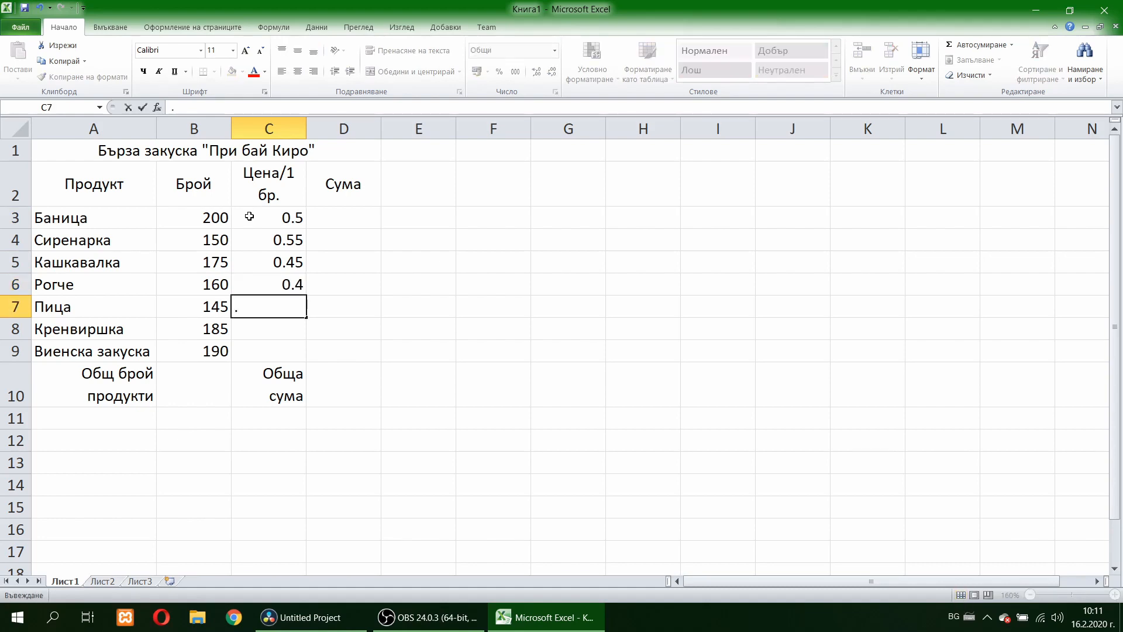
pyautogui.write('90')
pyautogui.press('Return')
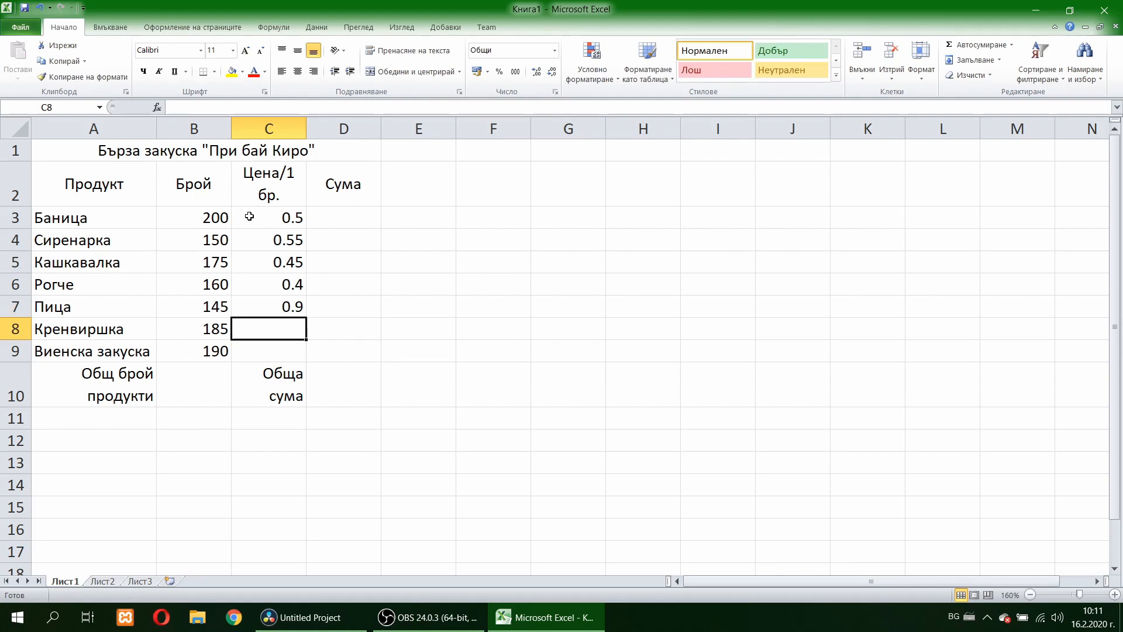
pyautogui.write('.65')
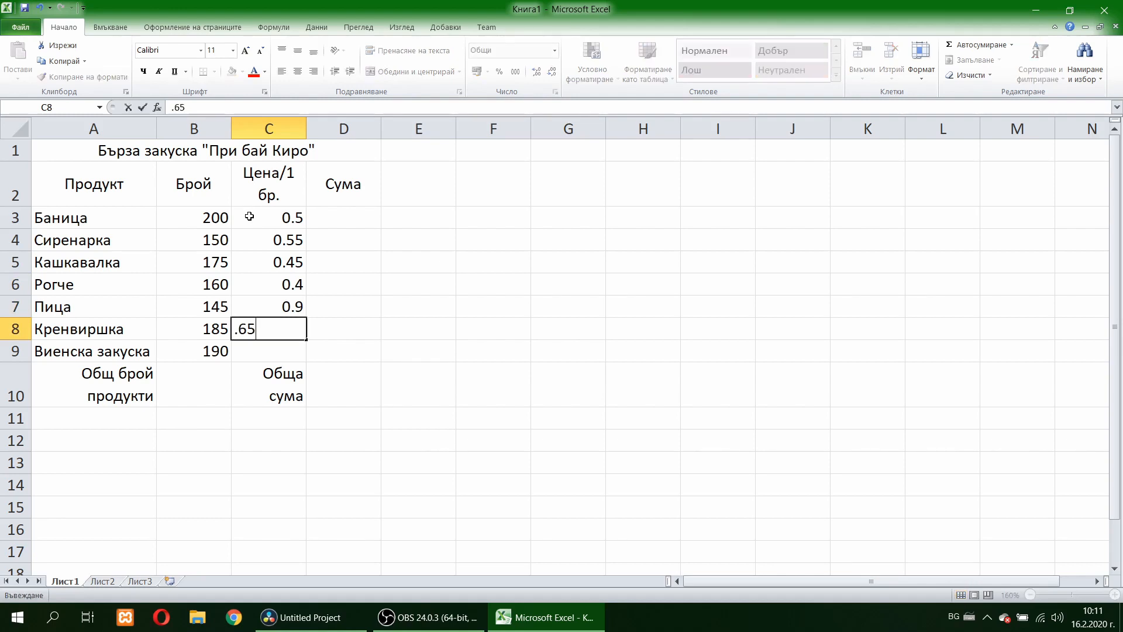
pyautogui.press('Return')
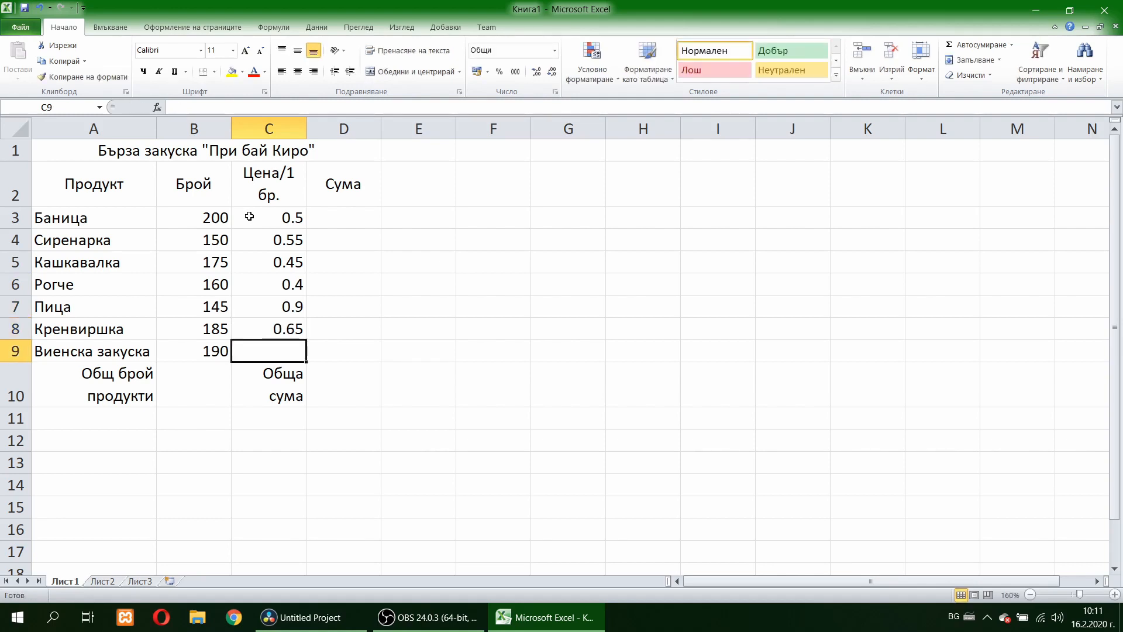
pyautogui.write('.7')
pyautogui.press('Return')
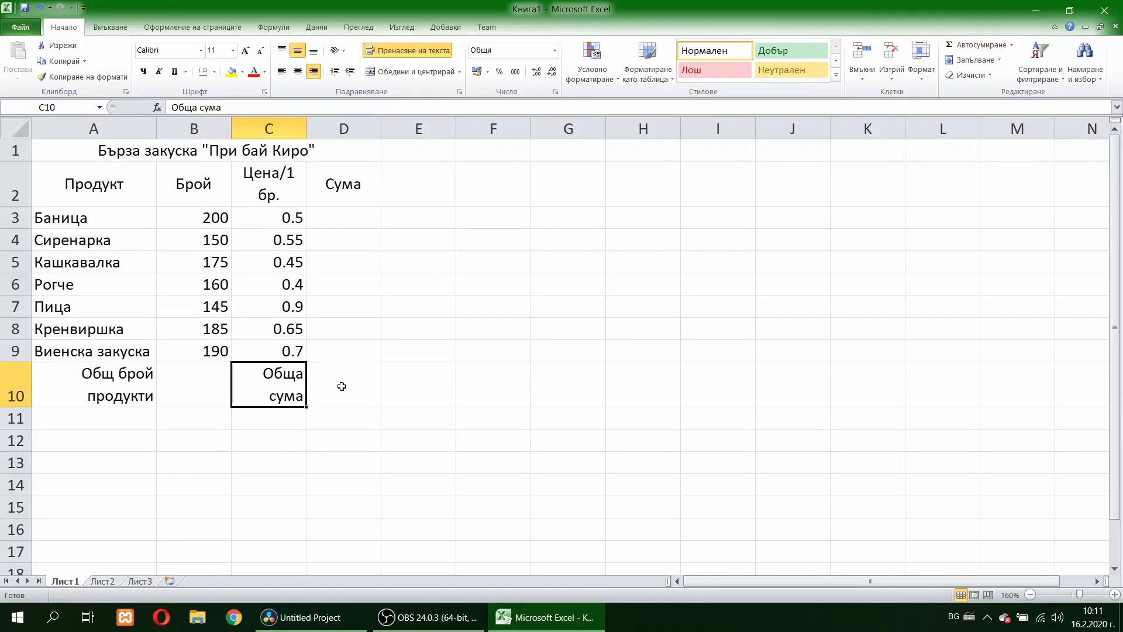
# Step: Format the quantity cells B3:B10 as Число (Number) with no decimal places
pyautogui.moveTo(206, 220); pyautogui.dragTo(202, 372)
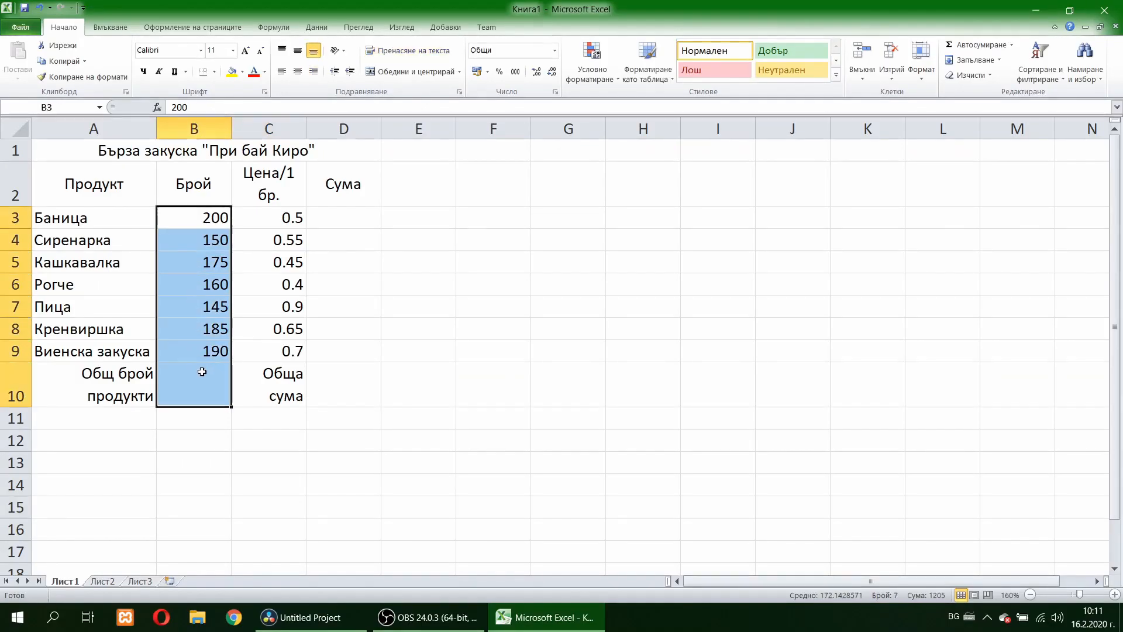
pyautogui.click(554, 51)
pyautogui.click(540, 107)
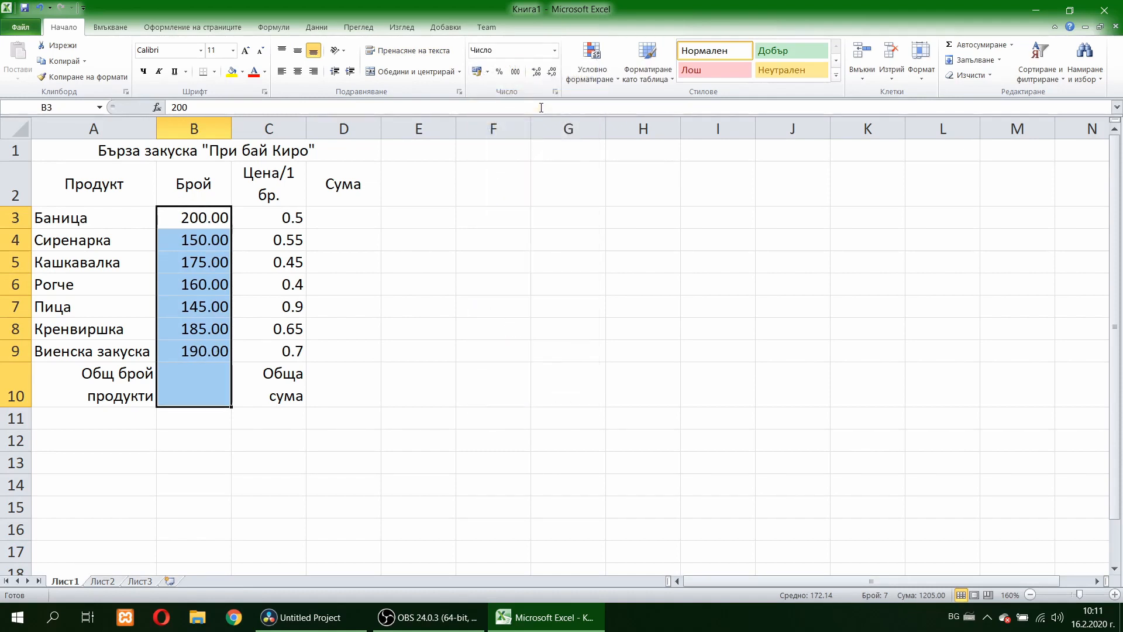
pyautogui.click(552, 71)
pyautogui.click(552, 72)
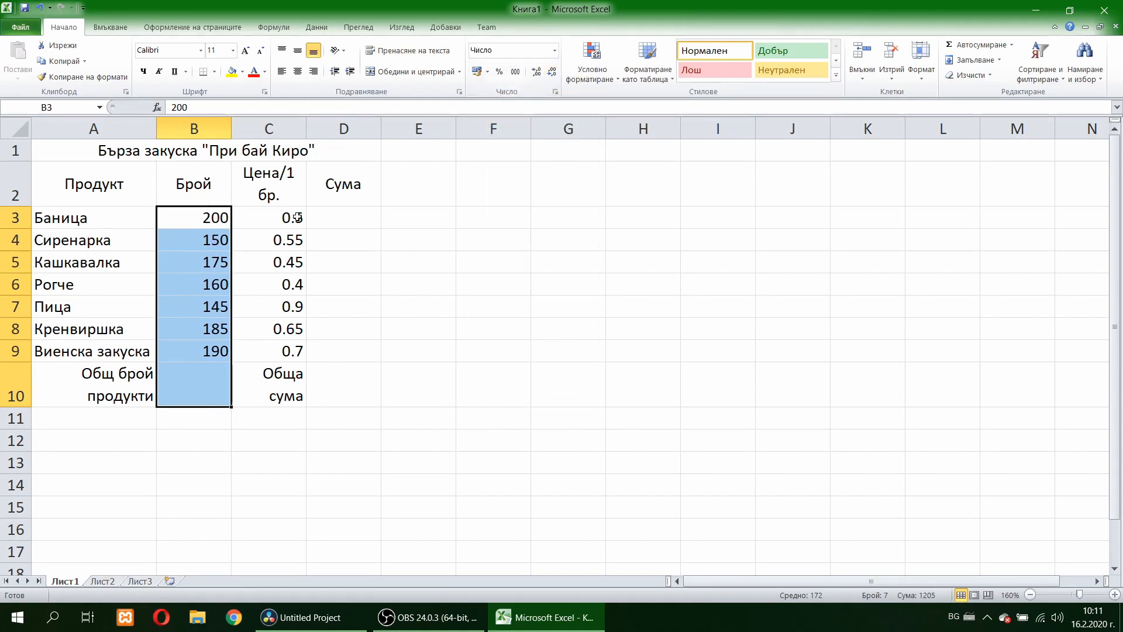
# Step: Apply the Валута (Currency) format to the price and sum cells C3:D9 and to the total cell D10
pyautogui.moveTo(298, 218); pyautogui.dragTo(310, 345)
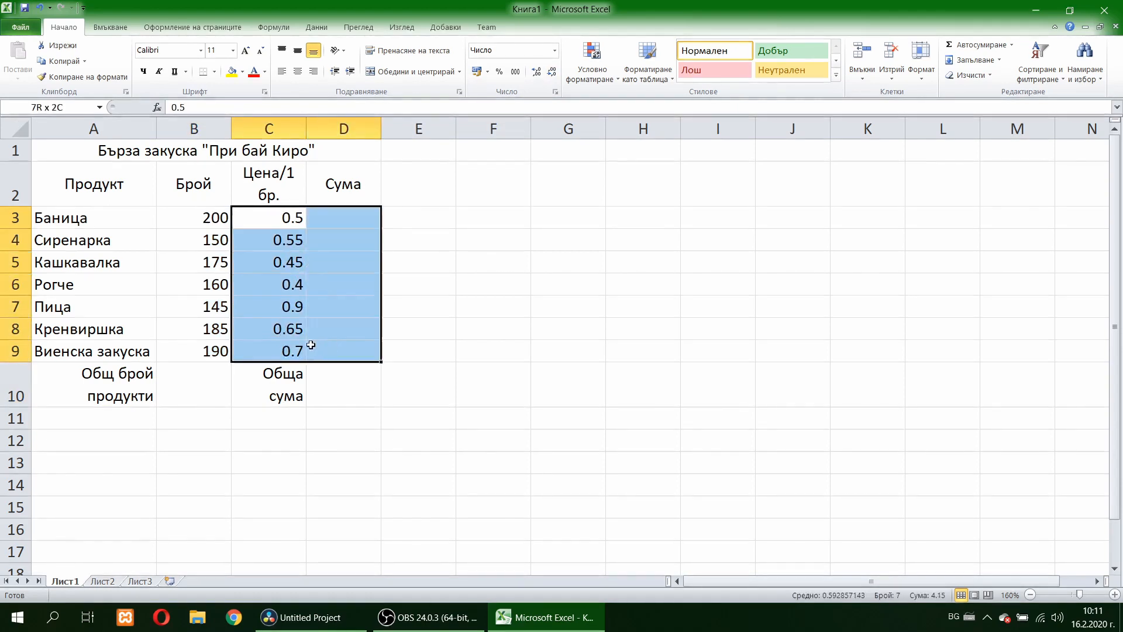
pyautogui.click(554, 50)
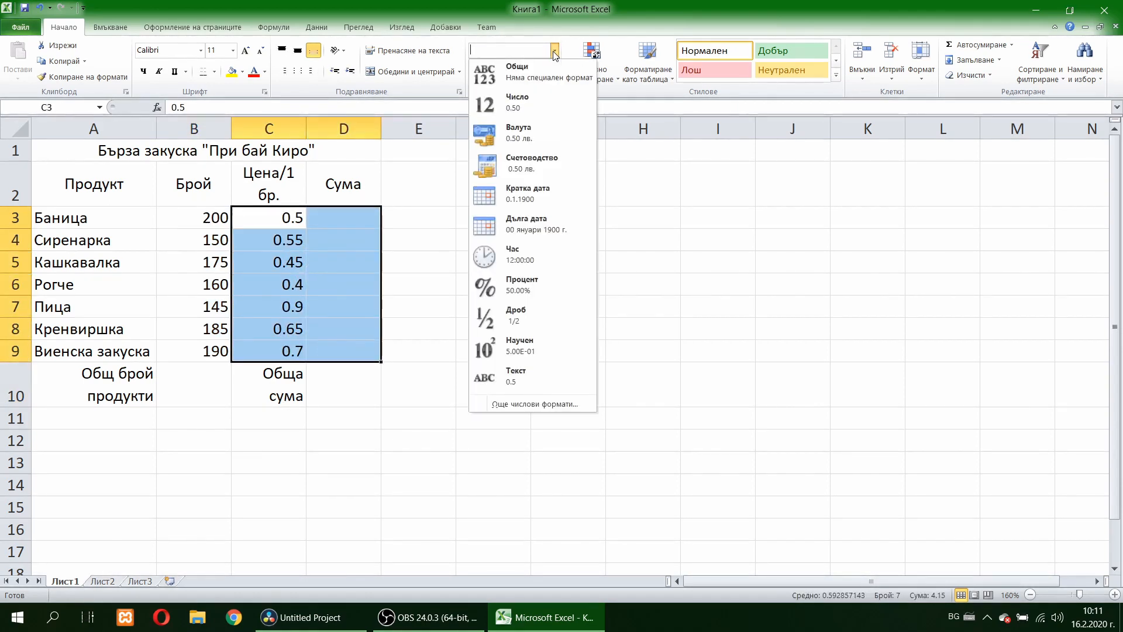
pyautogui.click(540, 137)
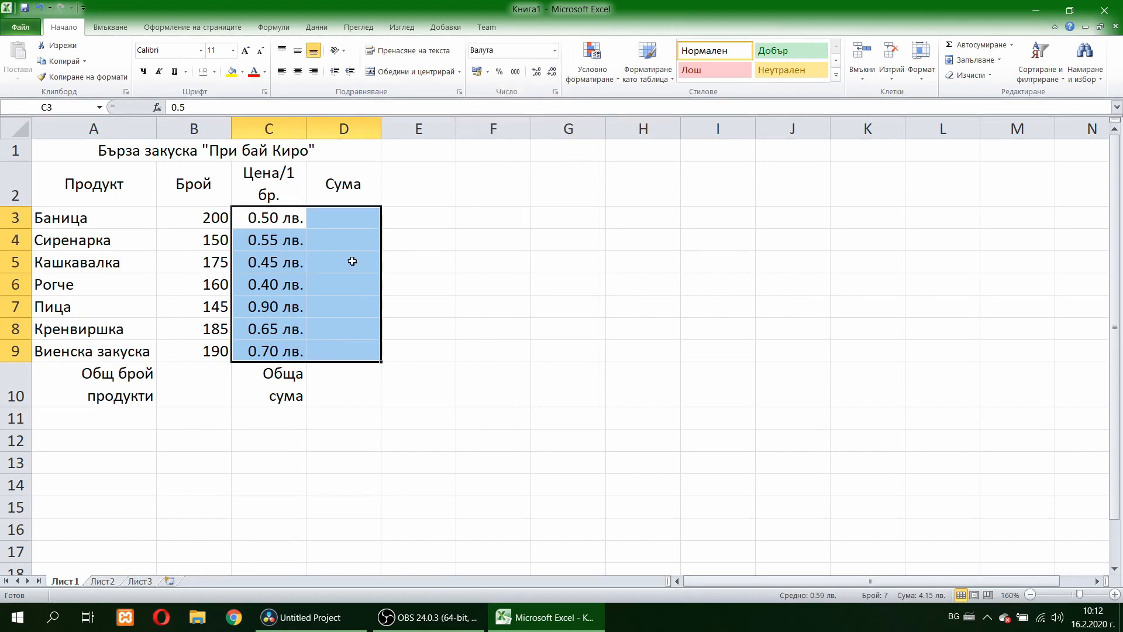
pyautogui.click(340, 380)
pyautogui.click(555, 50)
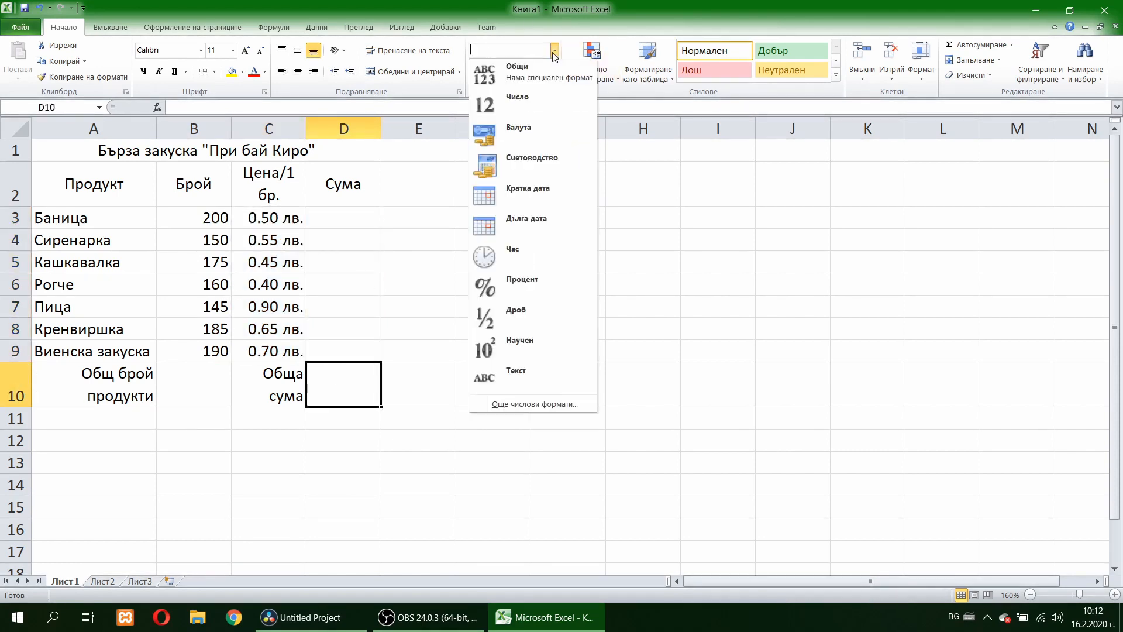
pyautogui.click(540, 131)
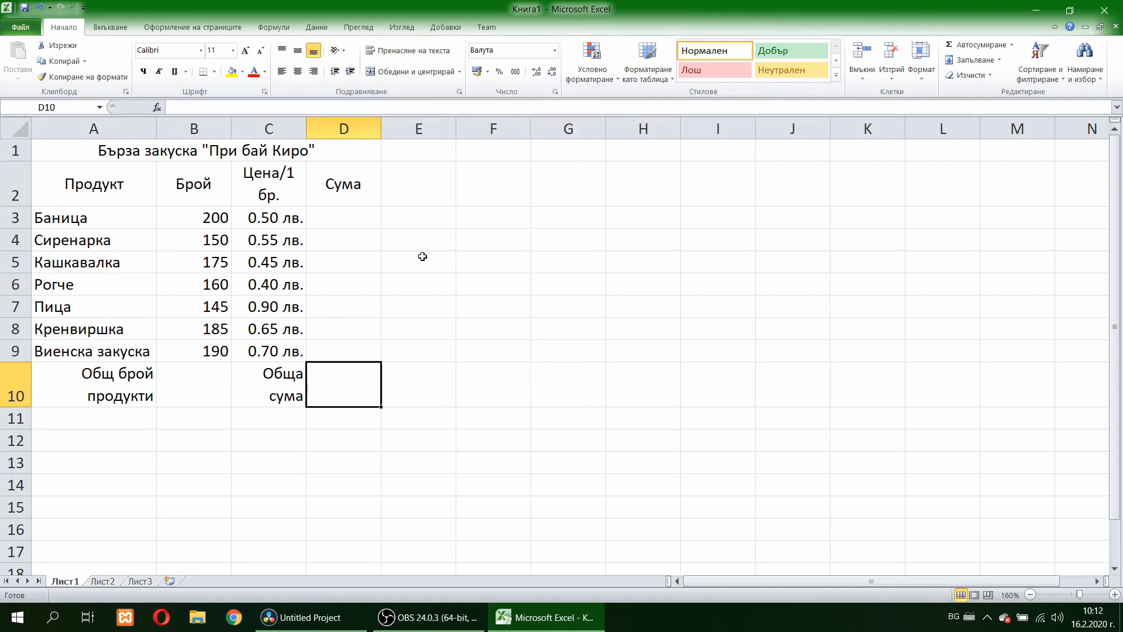
# Step: Total the product quantities in B10 with a SUM formula over B3:B9
pyautogui.click(188, 386)
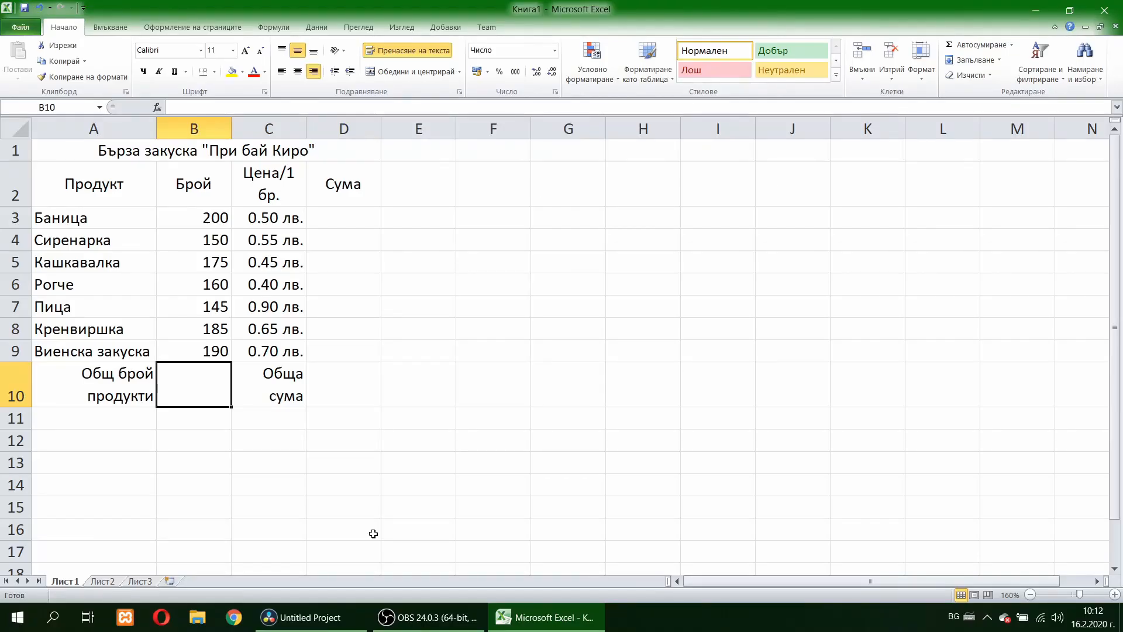
pyautogui.write('=СУМ')
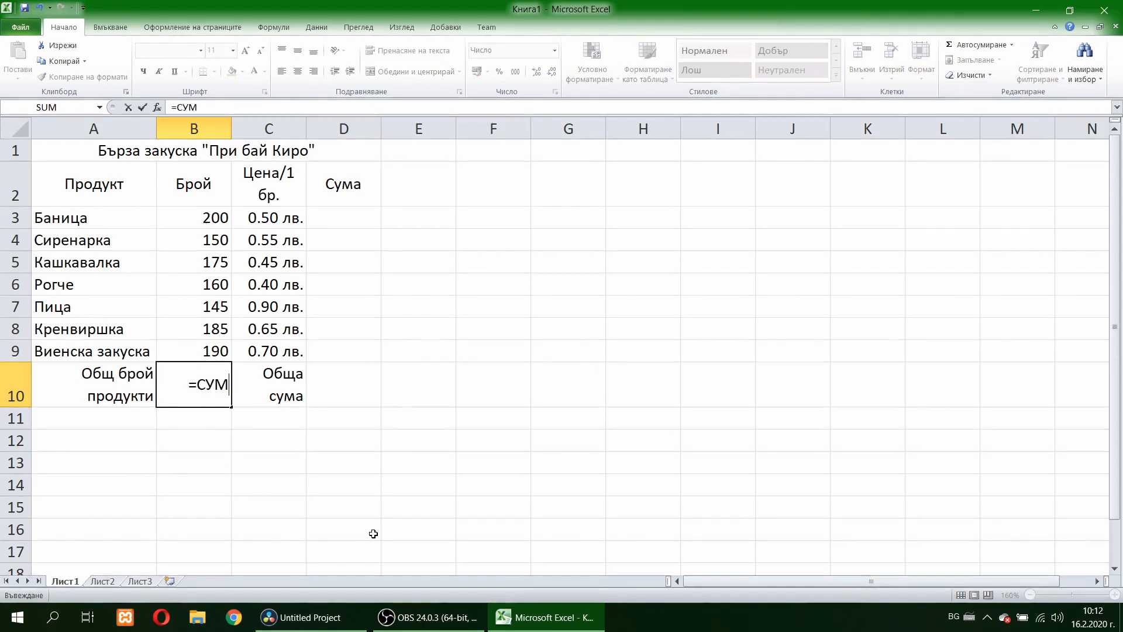
pyautogui.press('BackSpace')
pyautogui.press('BackSpace')
pyautogui.write('SUM(')
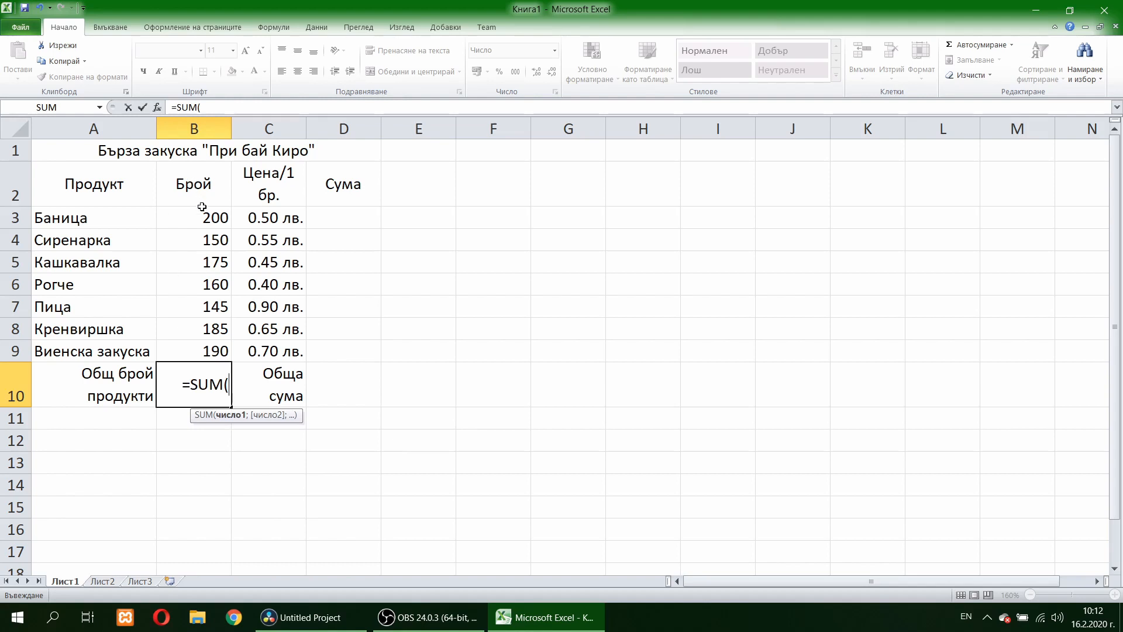
pyautogui.moveTo(200, 214); pyautogui.dragTo(205, 350)
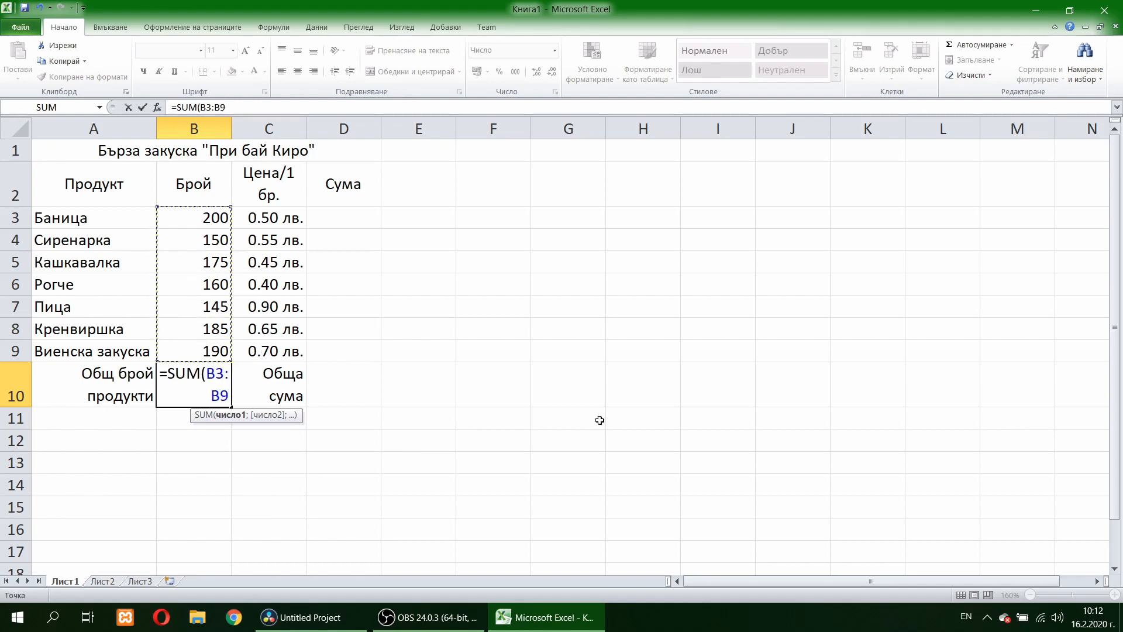
pyautogui.press('Return')
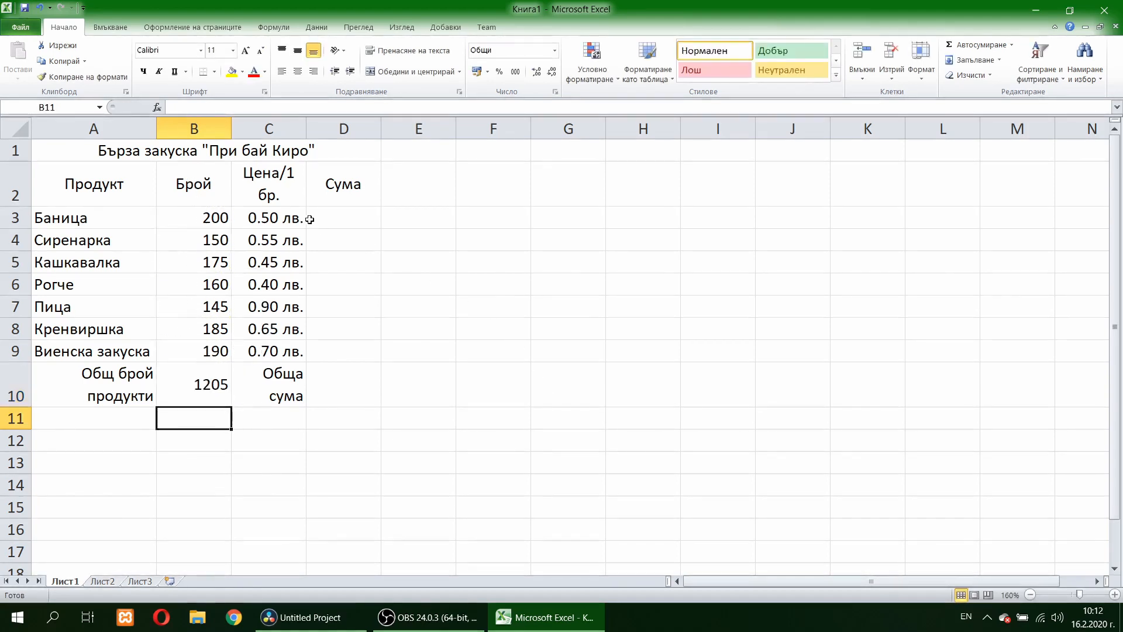
# Step: Calculate the first product's sum in D3 with =B3*C3 and fill the formula down to D9
pyautogui.click(360, 219)
pyautogui.write('=')
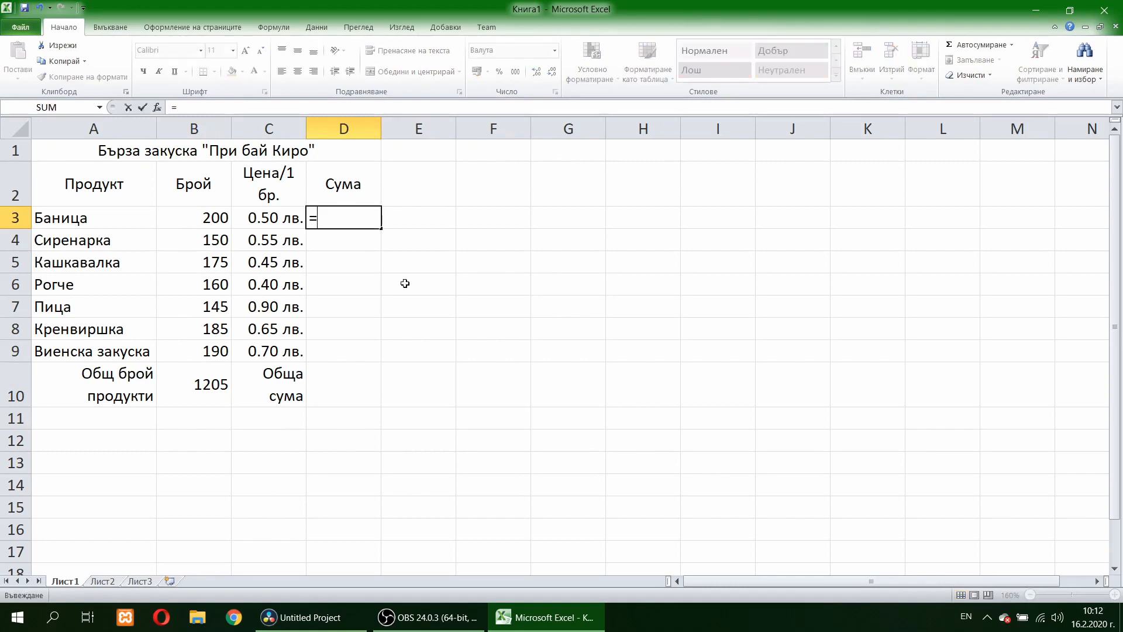
pyautogui.click(188, 221)
pyautogui.write('*')
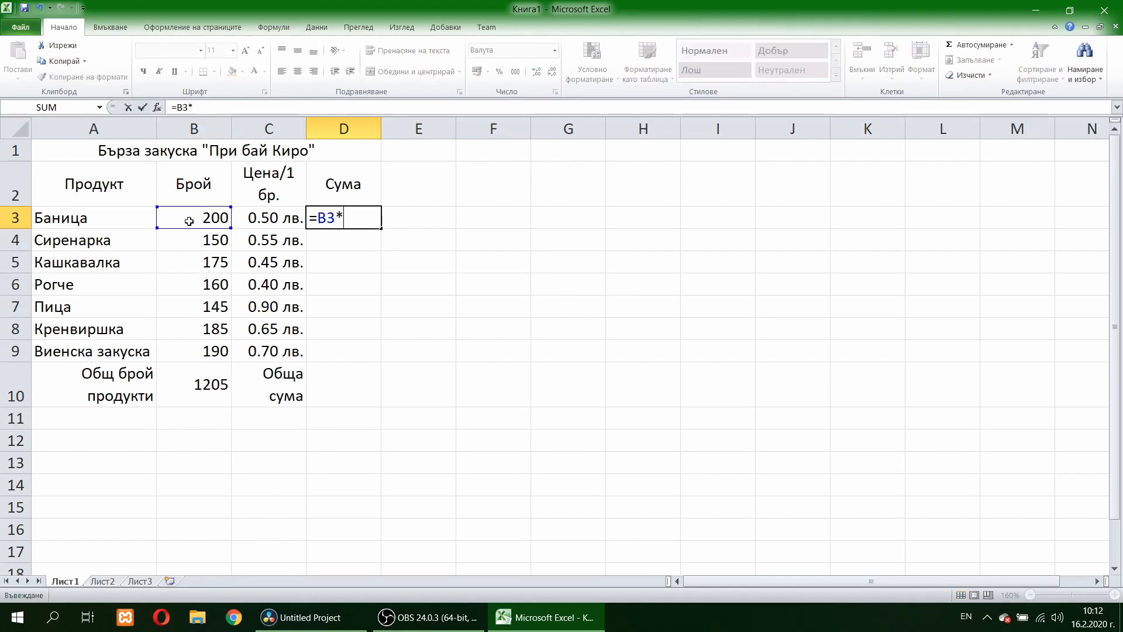
pyautogui.click(255, 221)
pyautogui.press('Return')
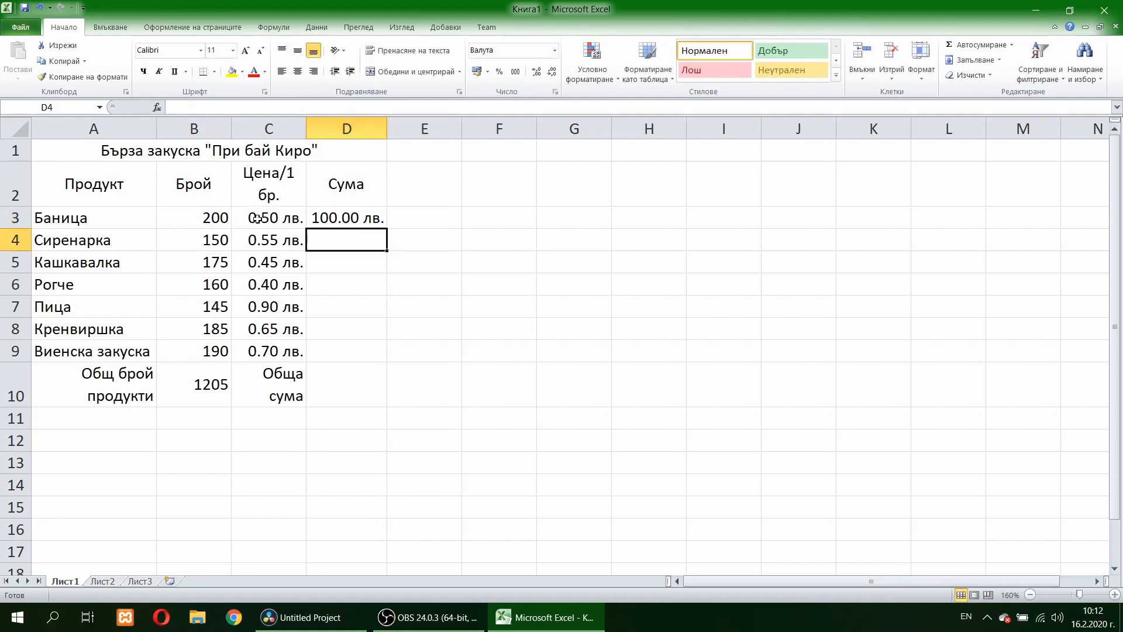
pyautogui.click(356, 214)
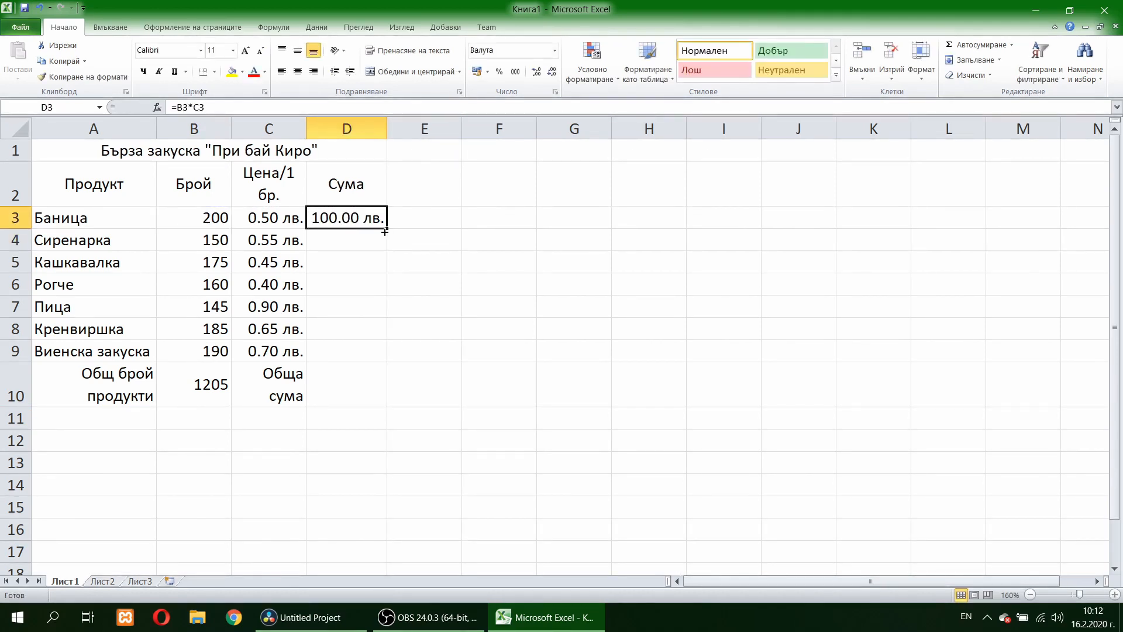
pyautogui.moveTo(387, 228); pyautogui.dragTo(380, 355)
# Step: Calculate the overall sum in D10 with a SUM formula over D3:D9
pyautogui.click(361, 389)
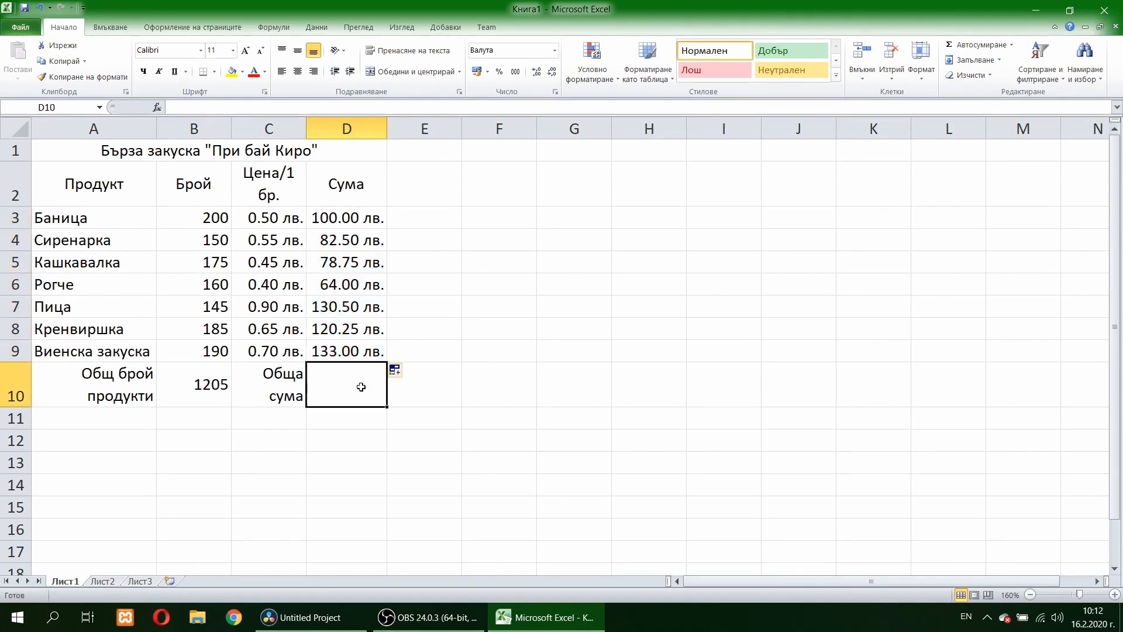
pyautogui.write('=SUM(')
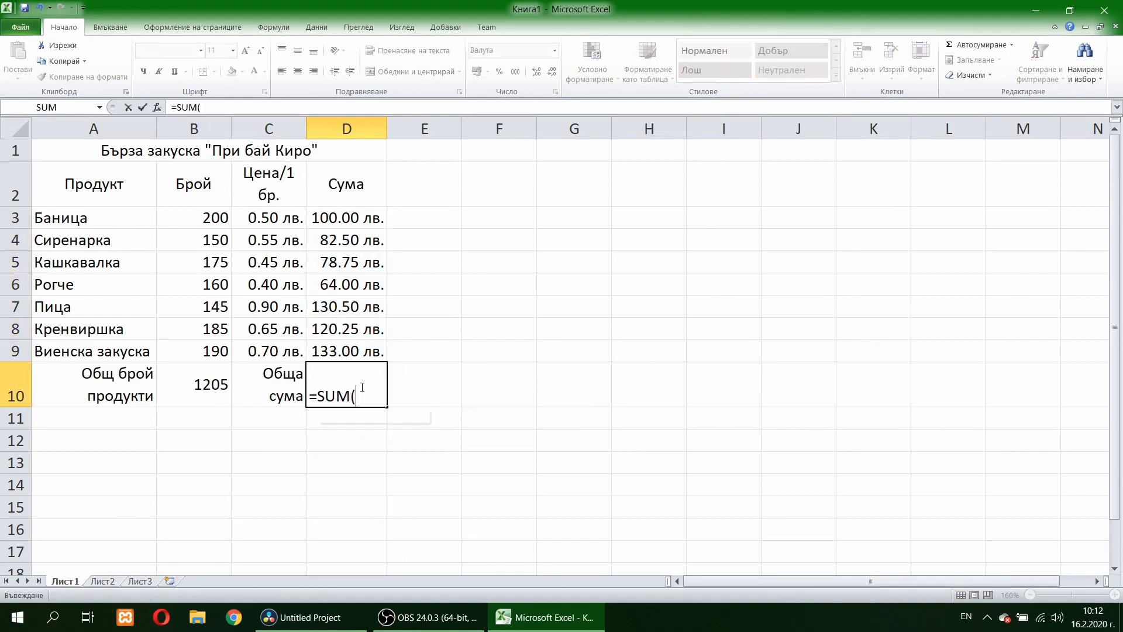
pyautogui.moveTo(340, 218); pyautogui.dragTo(345, 345)
pyautogui.press('Return')
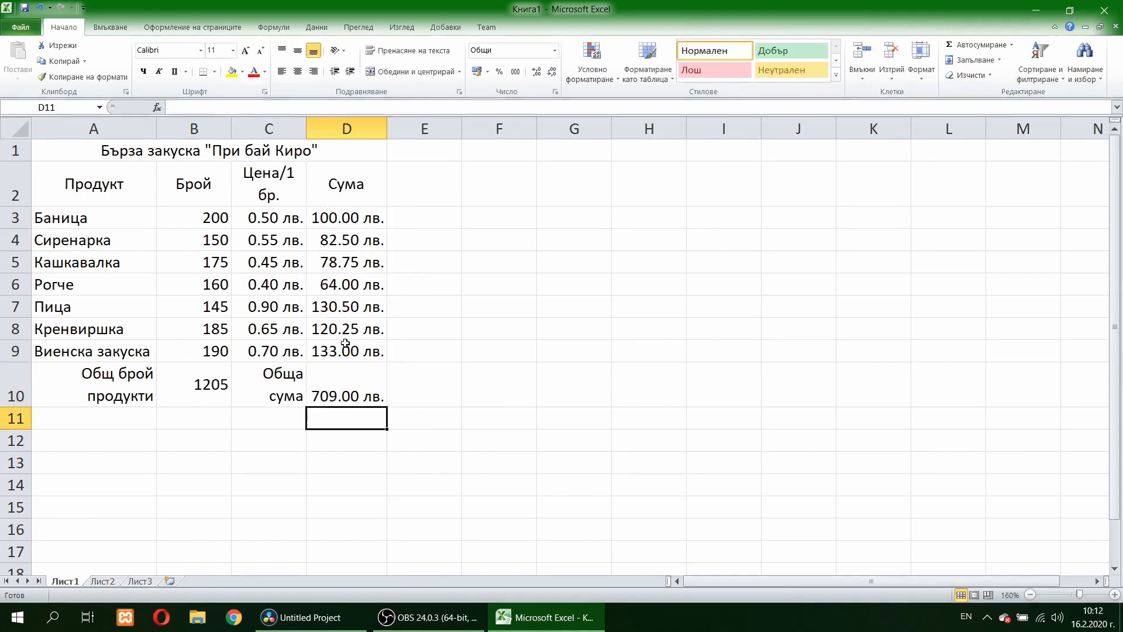
# Step: Select the whole table A1:D10, including the title and the totals row
pyautogui.moveTo(58, 154); pyautogui.dragTo(299, 374)
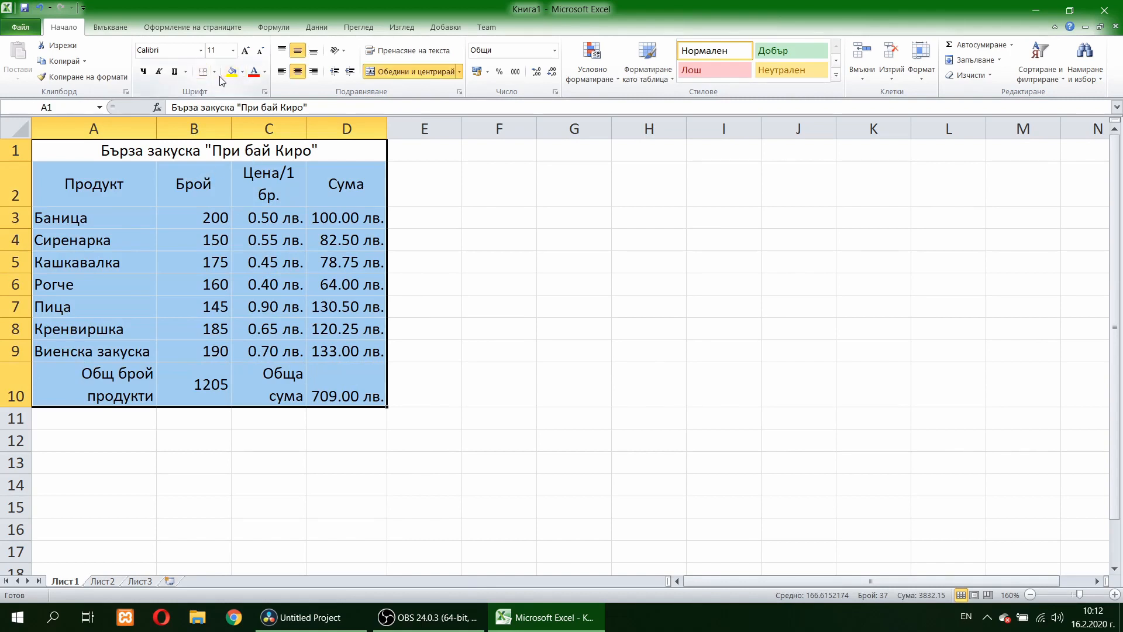